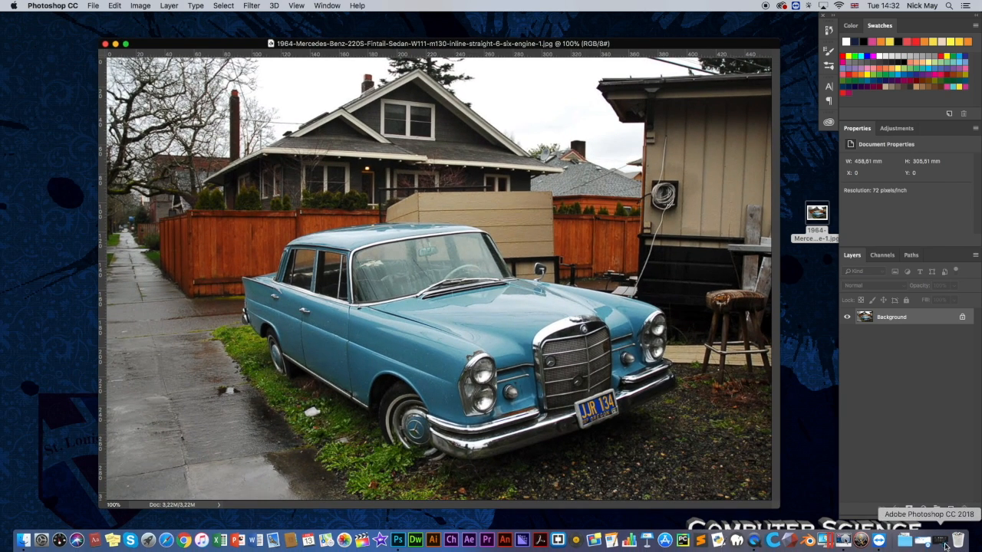
Bring up the full Photoshop application frame, then enlarge the floating photo window slightly and reposition it
click(944, 546)
drag(317, 46, 322, 61)
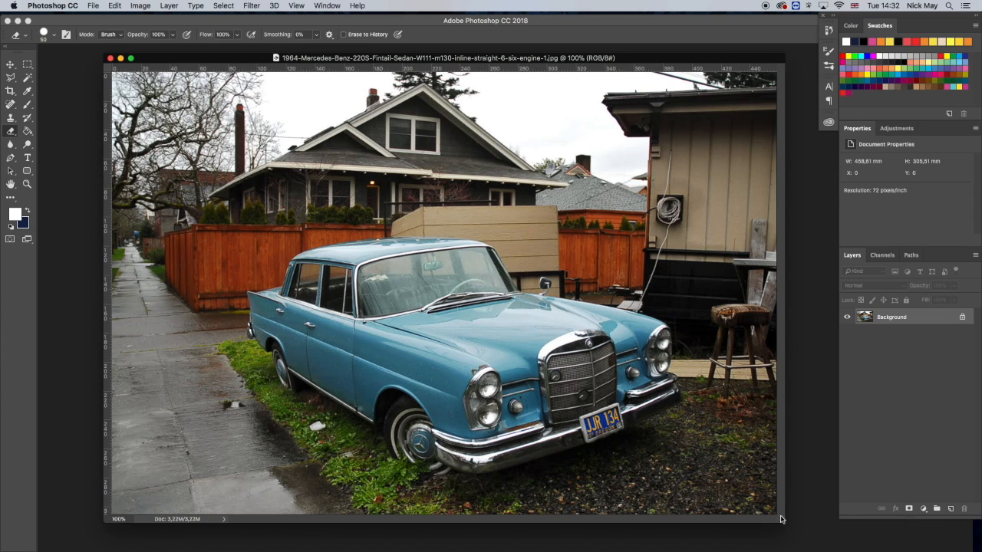
drag(782, 523, 806, 536)
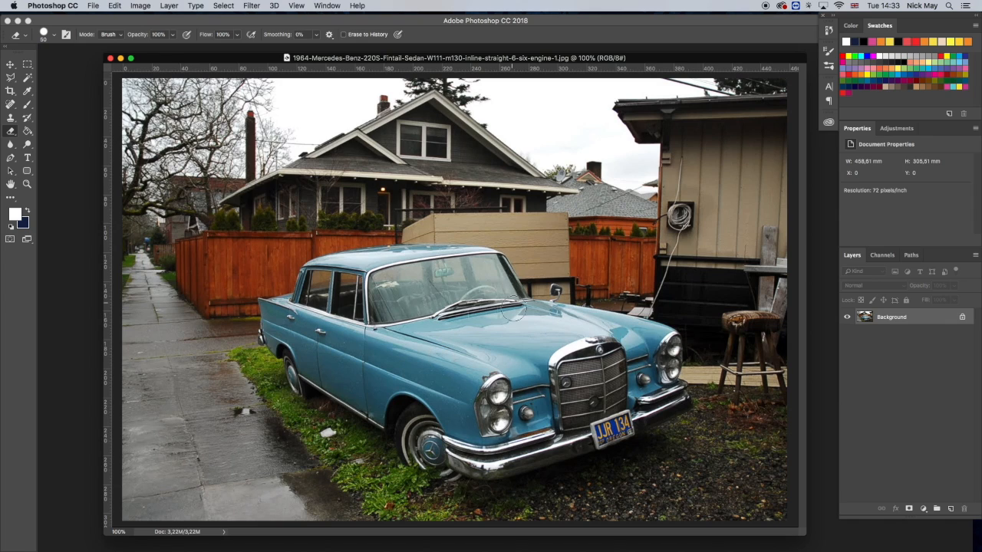
mouse_move(409, 61)
mouse_down()
mouse_move(379, 56)
mouse_move(391, 56)
mouse_up()
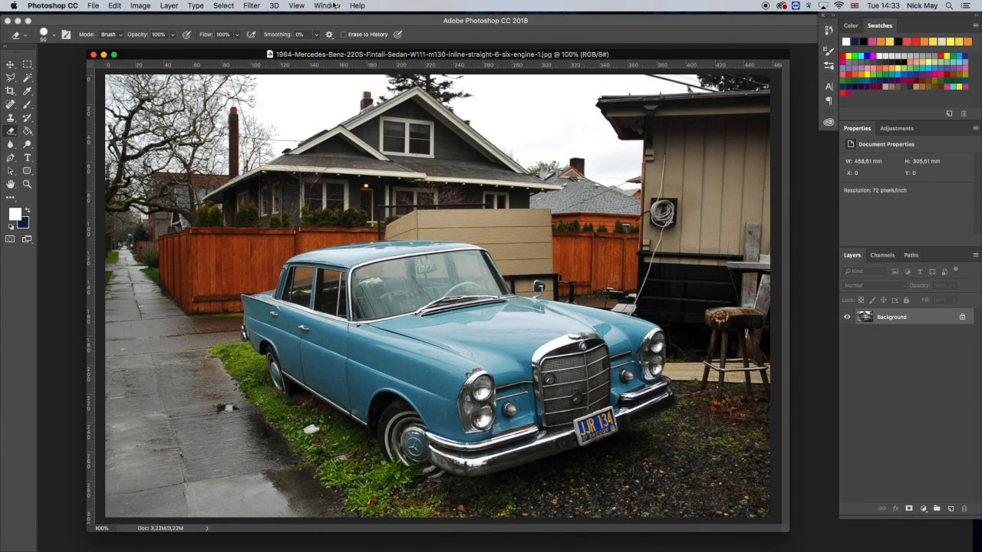
Duplicate the Background layer, then switch the visibility of both layers off and back on
click(326, 6)
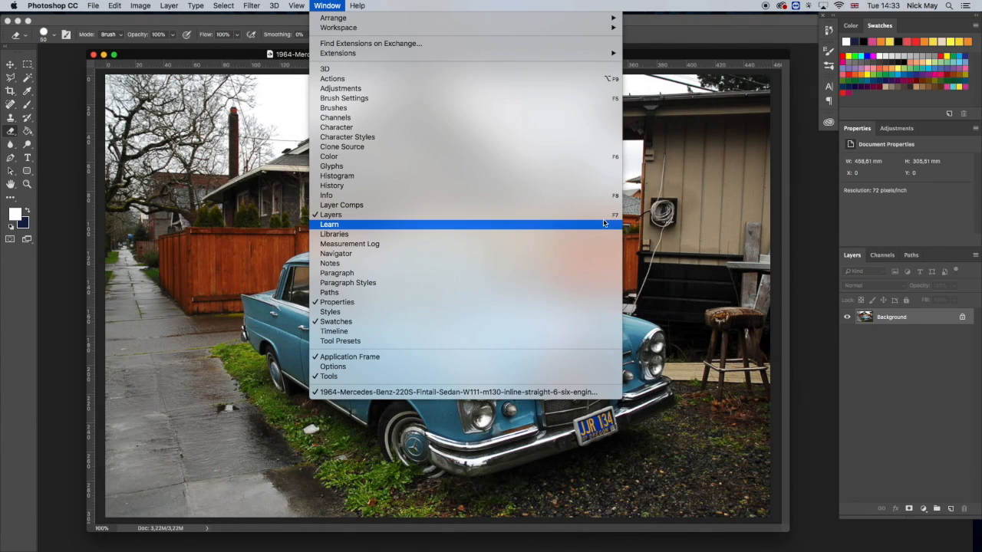
click(893, 343)
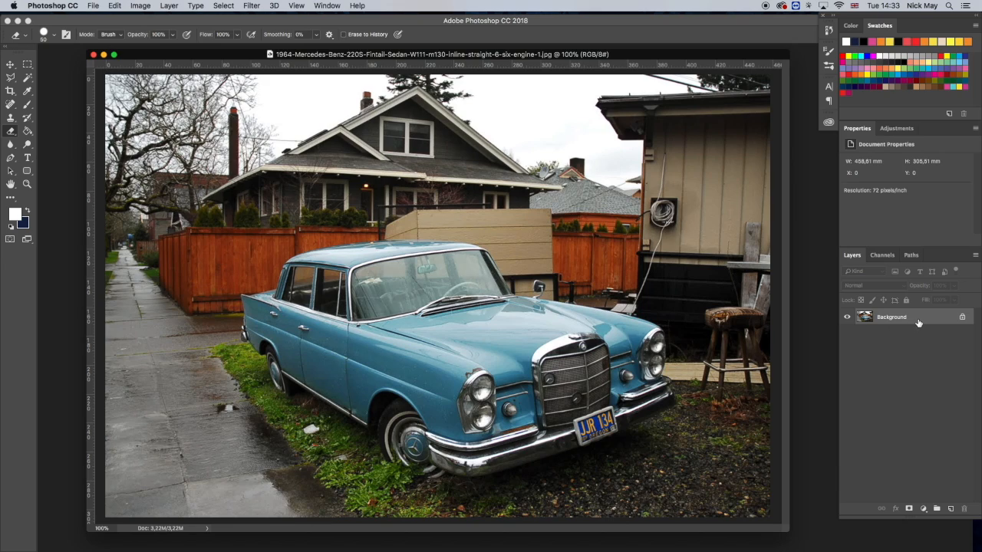
drag(930, 322, 952, 510)
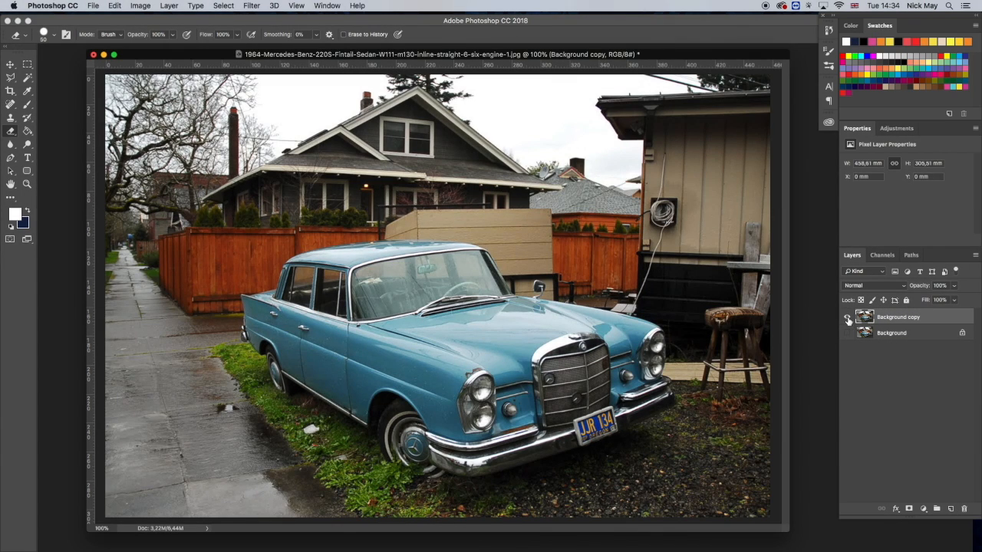
click(847, 317)
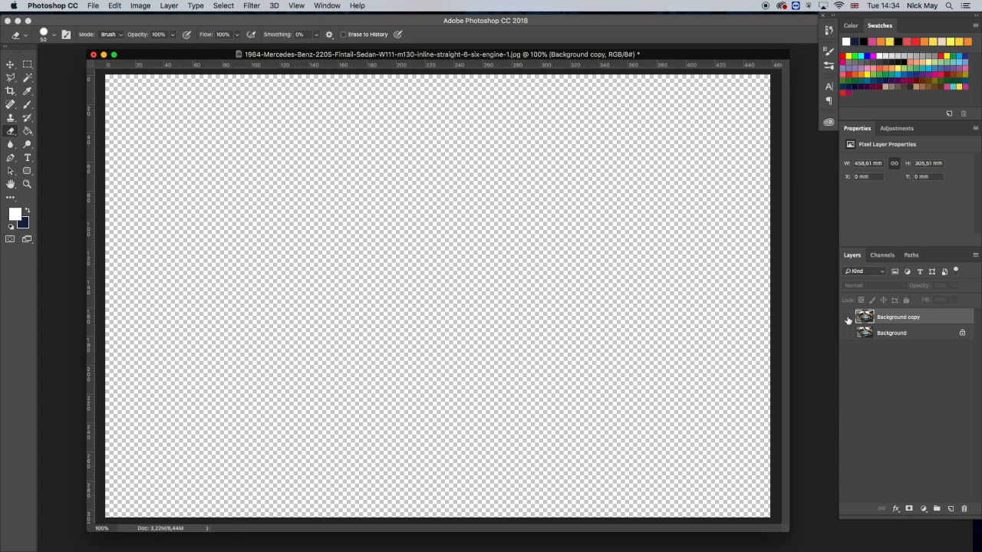
click(847, 318)
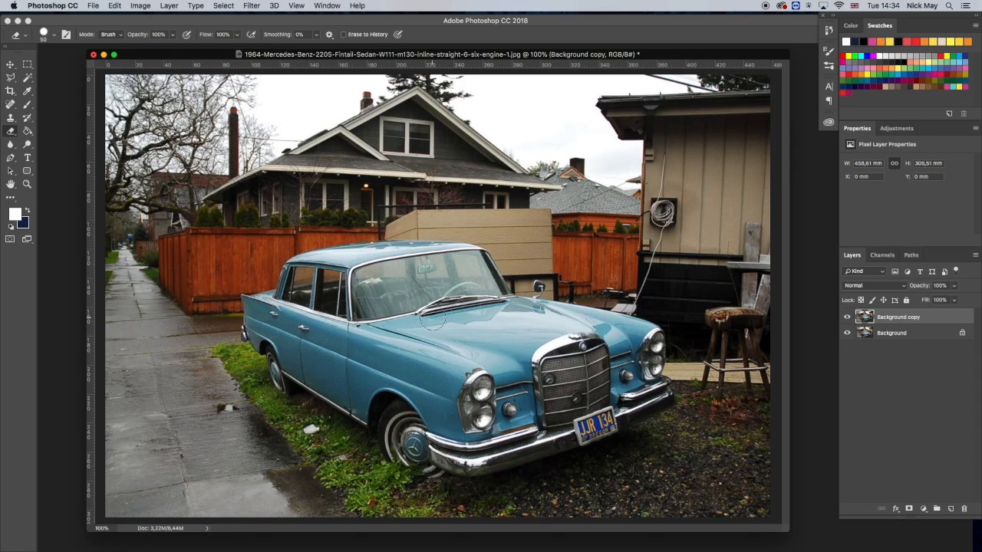
Apply a Hue/Saturation adjustment to the Background copy layer with Saturation at -100
click(138, 6)
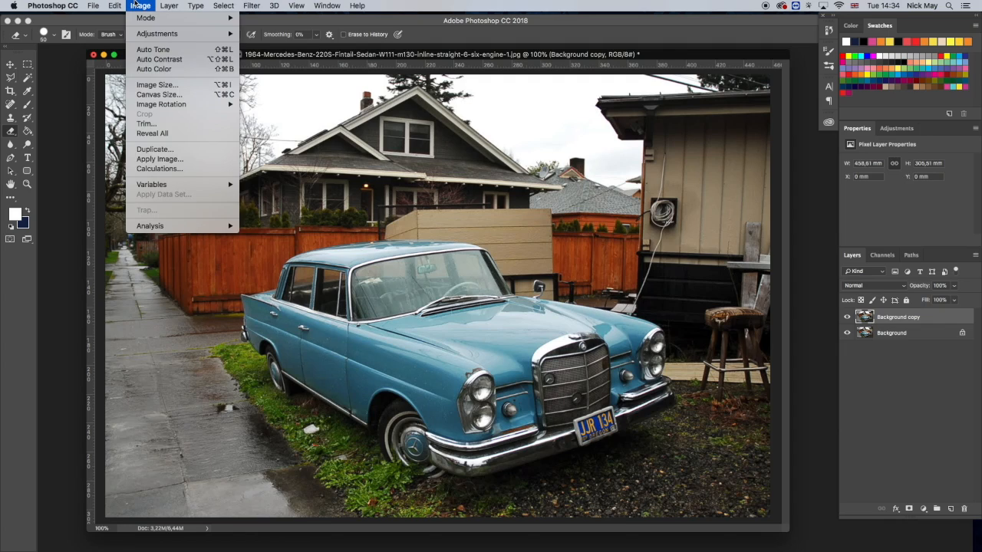
mouse_move(158, 34)
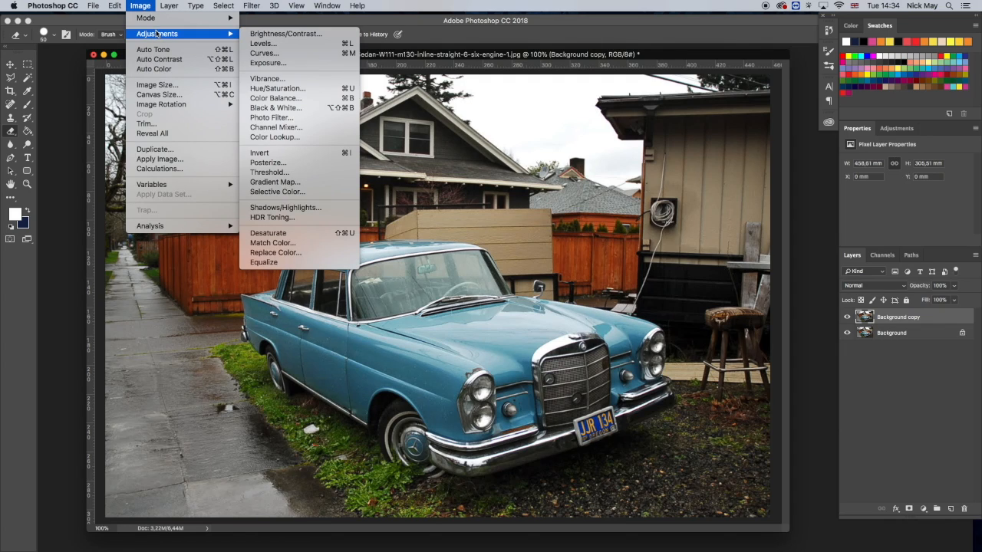
click(276, 89)
drag(715, 362, 644, 364)
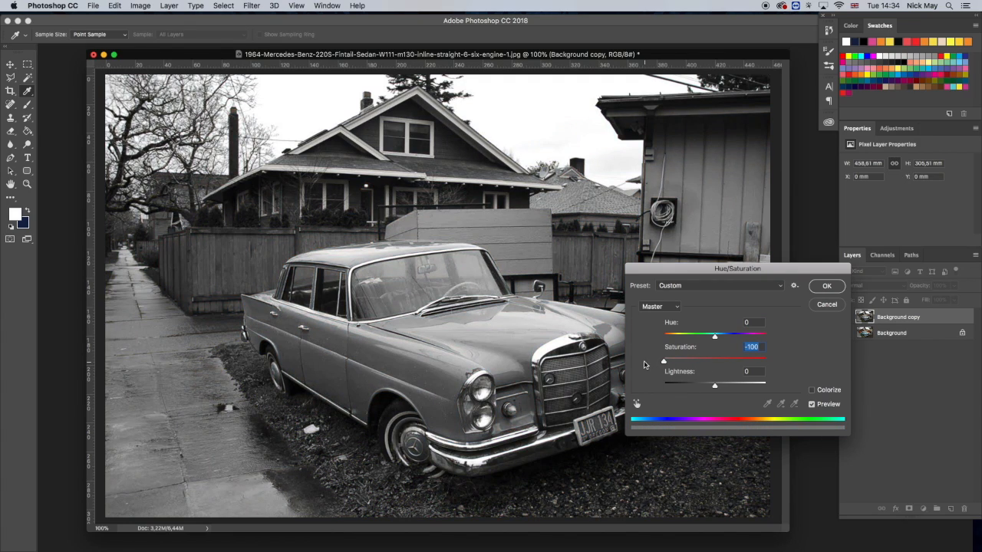
click(827, 286)
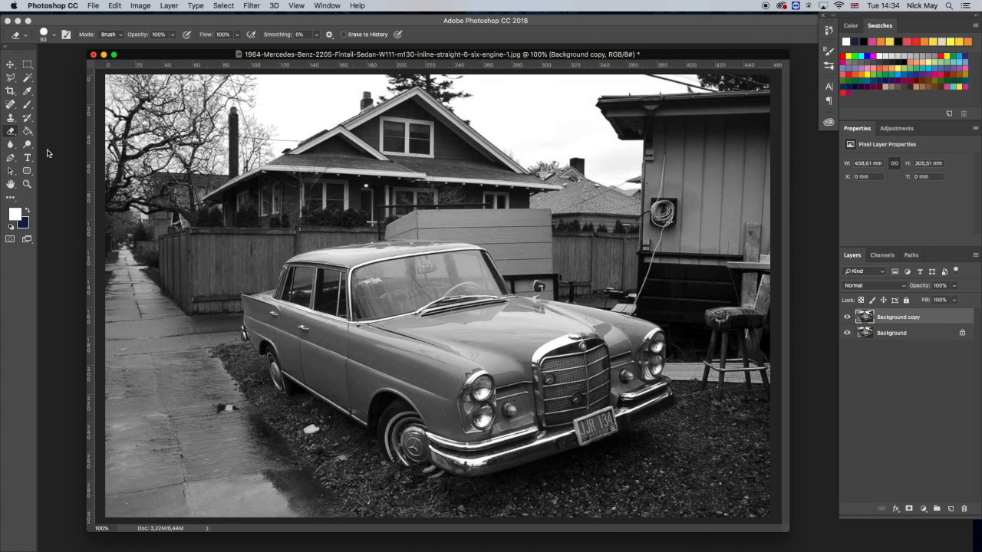
Erase a patch of the copy layer over the hood above the near headlight, and check it by toggling the Background layer's visibility
mouse_move(443, 349)
mouse_down()
mouse_move(474, 339)
mouse_move(496, 348)
mouse_move(486, 364)
mouse_move(496, 373)
mouse_move(464, 372)
mouse_up()
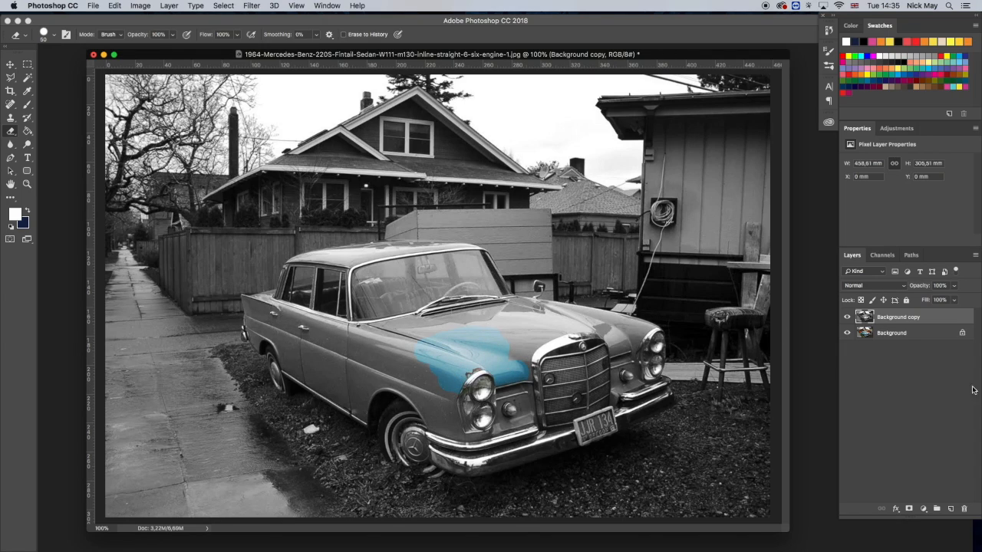
click(847, 335)
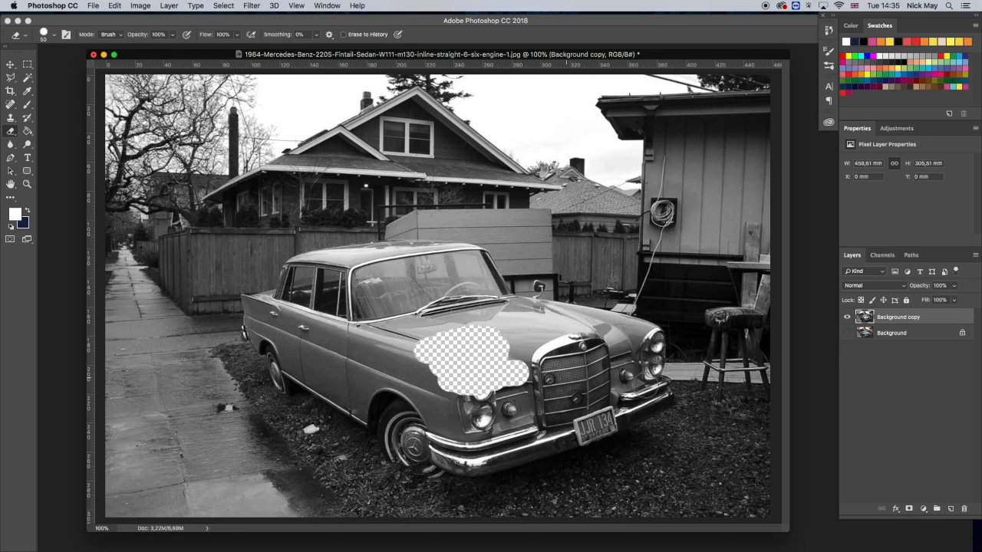
click(847, 334)
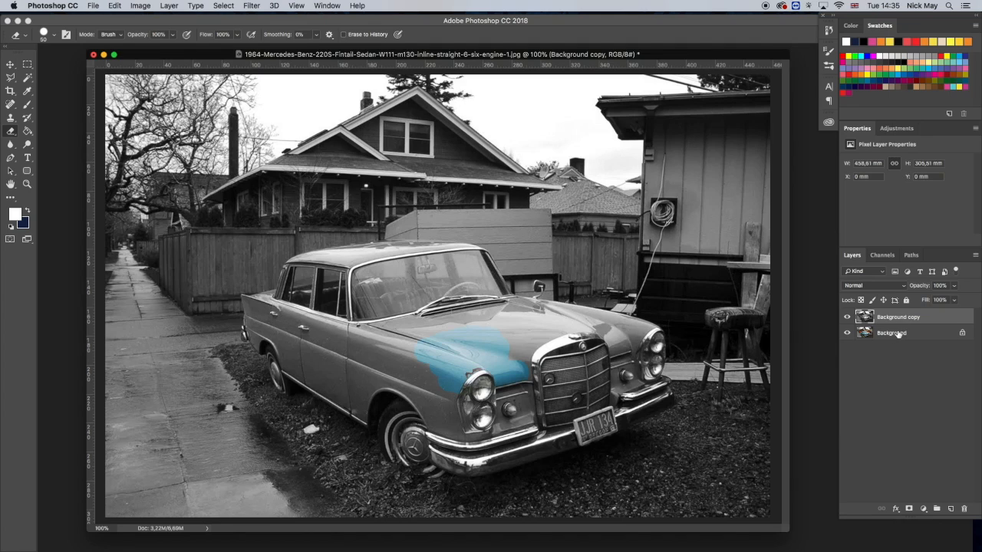
Erase a hard-edged patch of the grey layer across the seam between the front door and front fender with the 50 px Eraser
click(27, 184)
drag(424, 364, 421, 273)
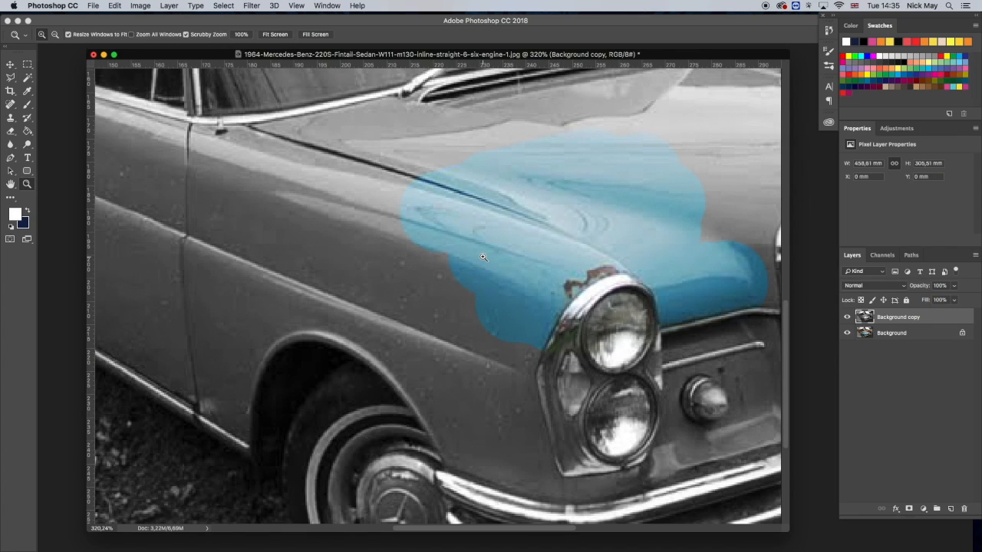
click(11, 131)
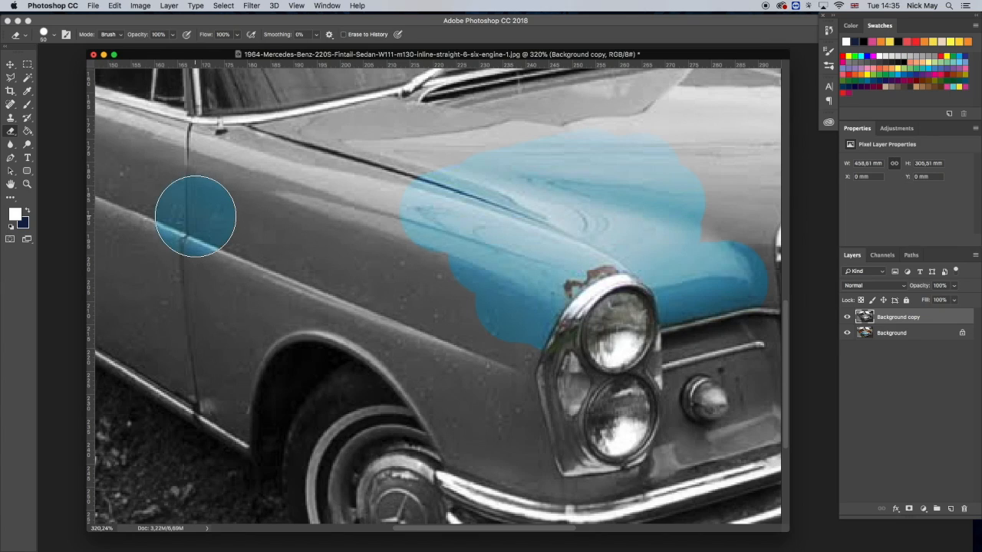
mouse_move(207, 218)
mouse_down()
mouse_move(263, 237)
mouse_move(212, 224)
mouse_up()
Lower the Eraser hardness to 0% and erase a soft-edged patch across the seam between the side doors
click(54, 35)
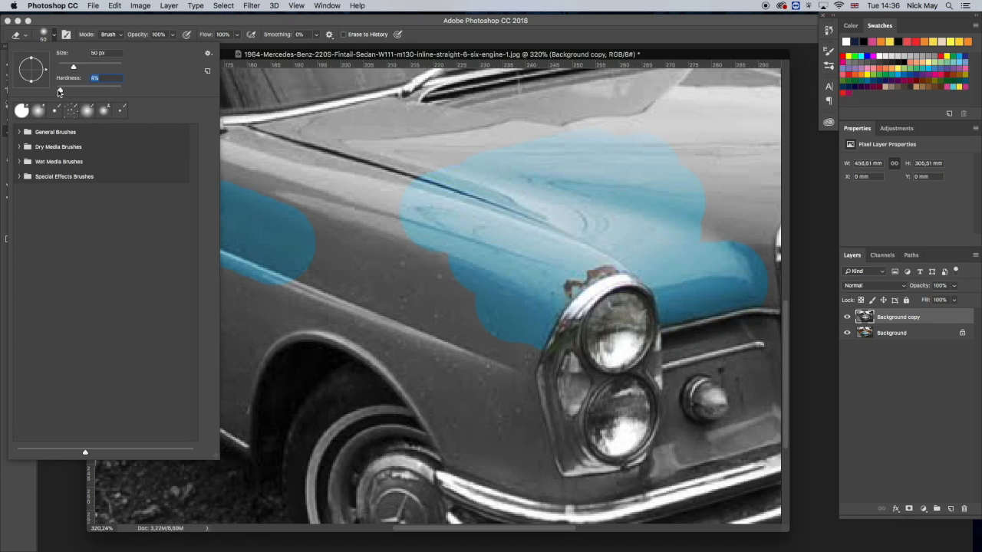
click(230, 59)
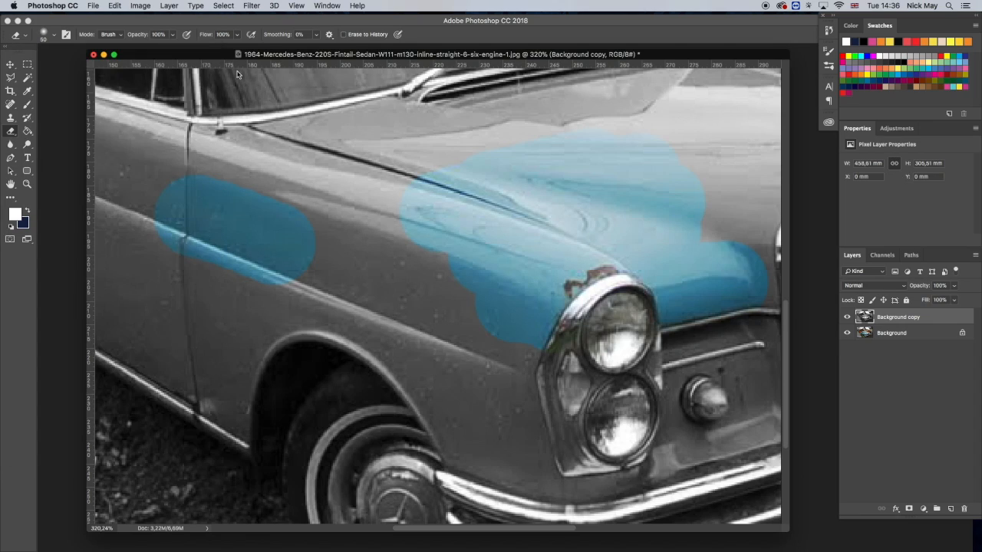
key(space)
drag(381, 208, 496, 208)
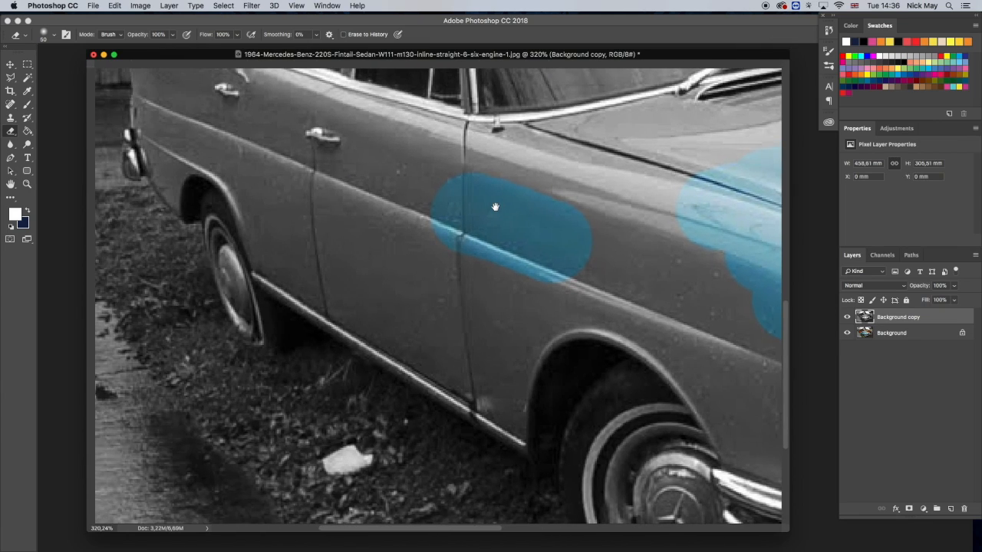
mouse_move(322, 211)
mouse_down()
mouse_move(374, 246)
mouse_move(263, 197)
mouse_move(293, 198)
mouse_move(379, 267)
mouse_move(257, 209)
mouse_move(369, 274)
mouse_up()
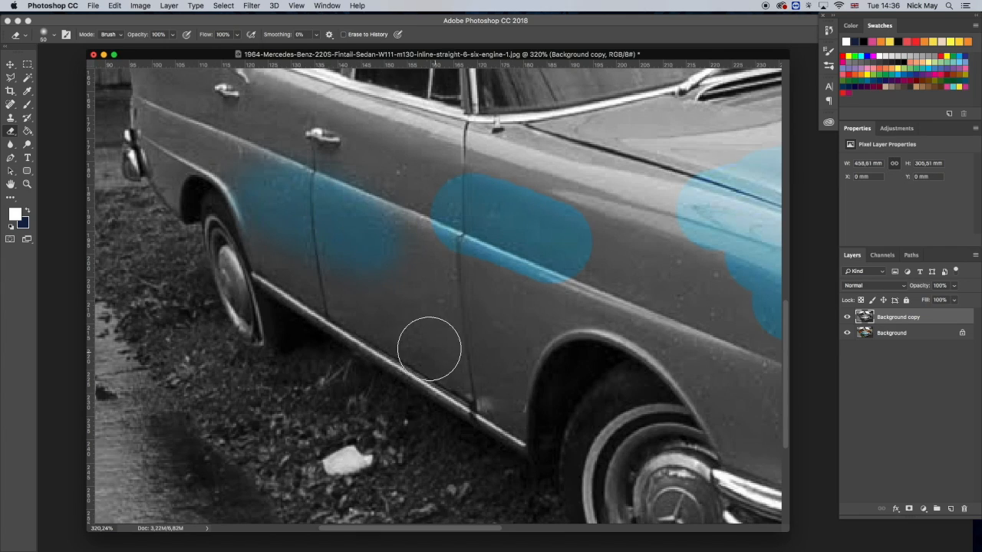
Review the Eraser's brush settings, then enlarge the brush to 125 px and reduce it to 45 px
click(53, 36)
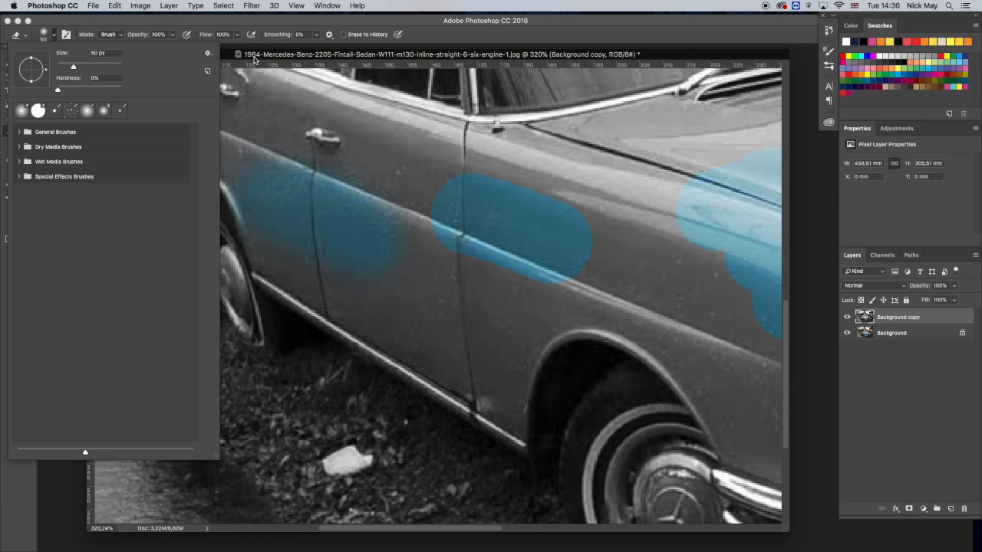
click(243, 56)
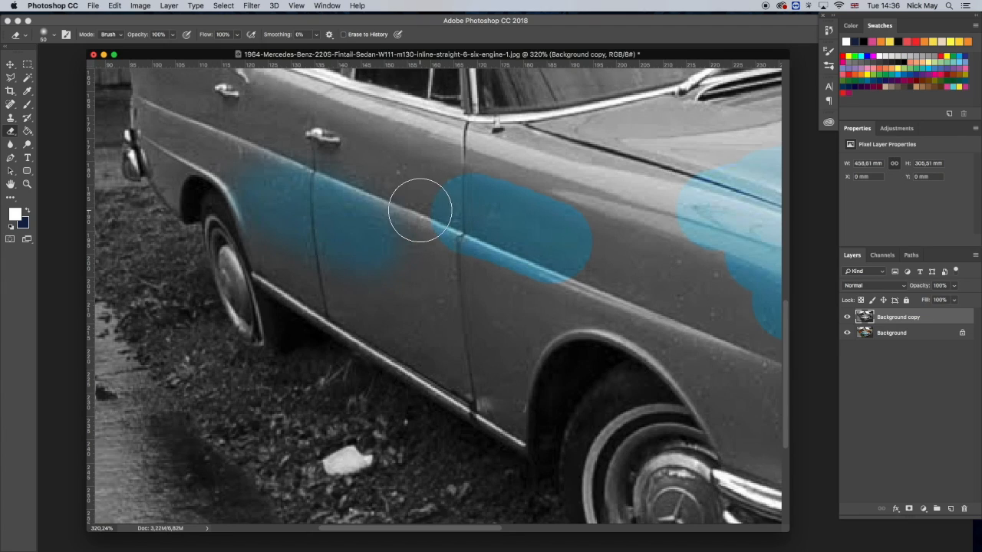
key(bracketright)
key(bracketright)
key(bracketright)
key(bracketright)
key(bracketright)
key(bracketright)
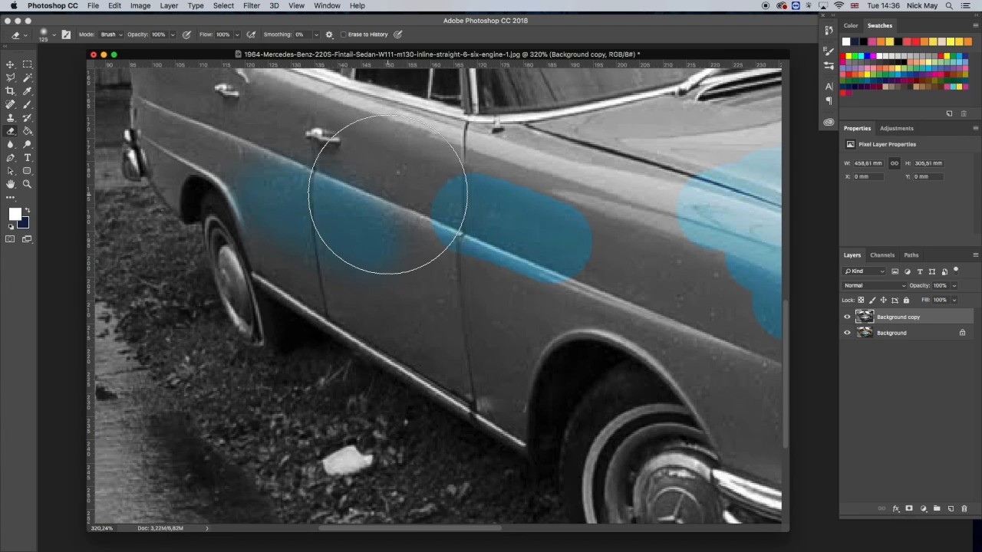
key(bracketleft)
key(bracketleft)
key(bracketleft)
key(bracketleft)
key(bracketleft)
key(bracketleft)
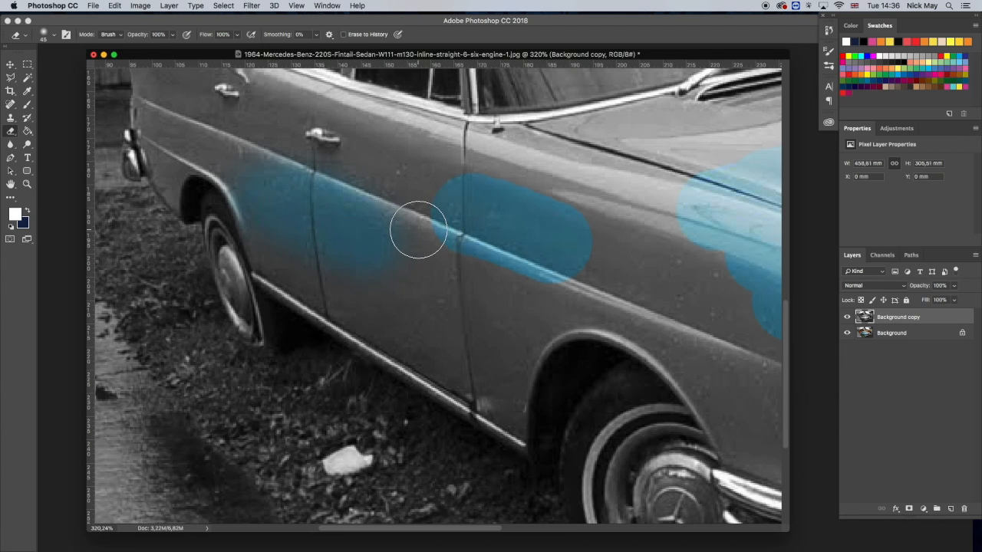
Erase a soft-edged strip of the grey layer along the top of the front fender below the windshield, using the 45 px brush
key(super+0)
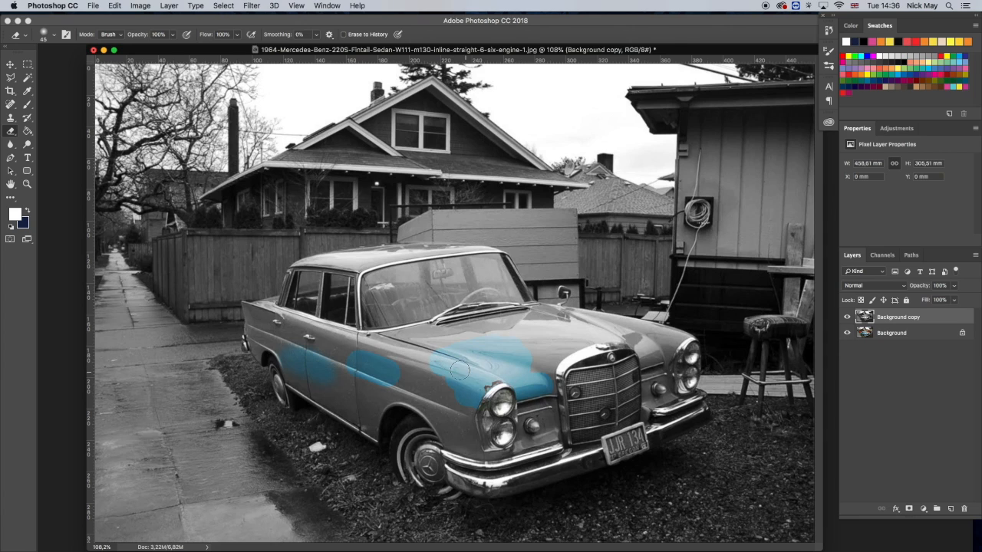
key(super+plus)
key(super+plus)
key(super+plus)
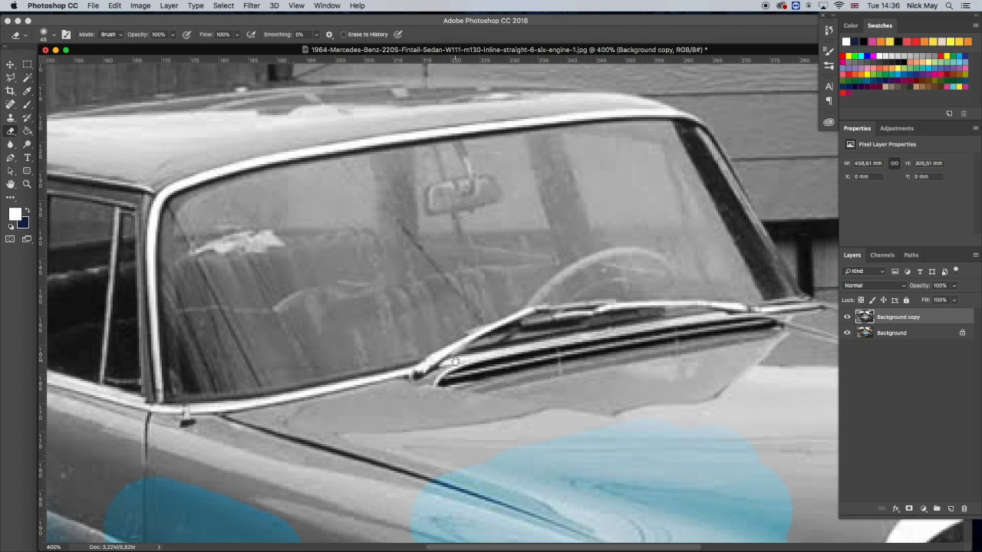
drag(340, 420, 530, 220)
drag(439, 241, 356, 245)
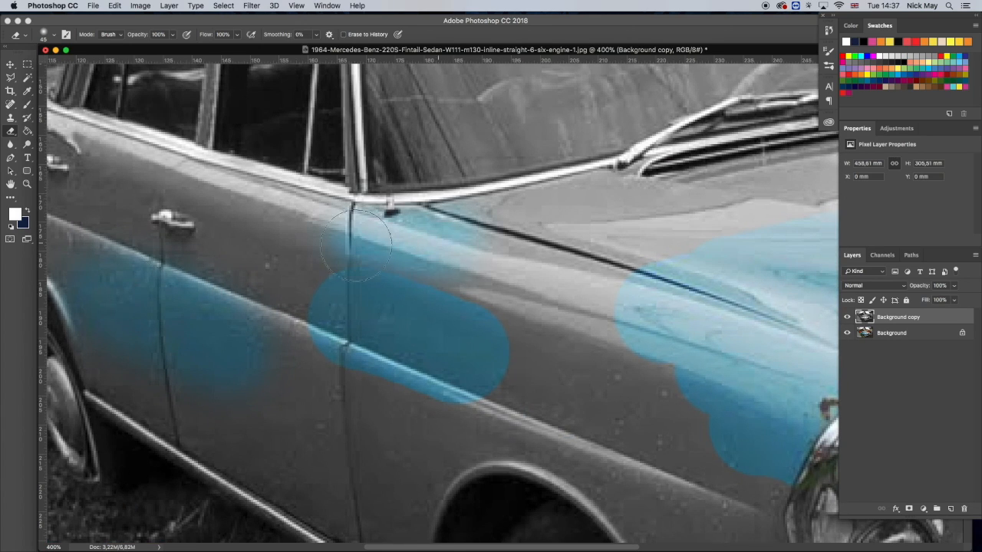
Switch the Eraser to a hard-edged brush, enlarge it to 100 px, and erase the grey over the front fender and side doors
click(54, 36)
click(251, 54)
mouse_move(429, 249)
mouse_down()
mouse_move(584, 218)
mouse_move(515, 307)
mouse_move(519, 341)
mouse_move(668, 394)
mouse_move(230, 284)
mouse_move(405, 416)
mouse_move(448, 402)
mouse_up()
key(bracketright)
drag(447, 401, 570, 423)
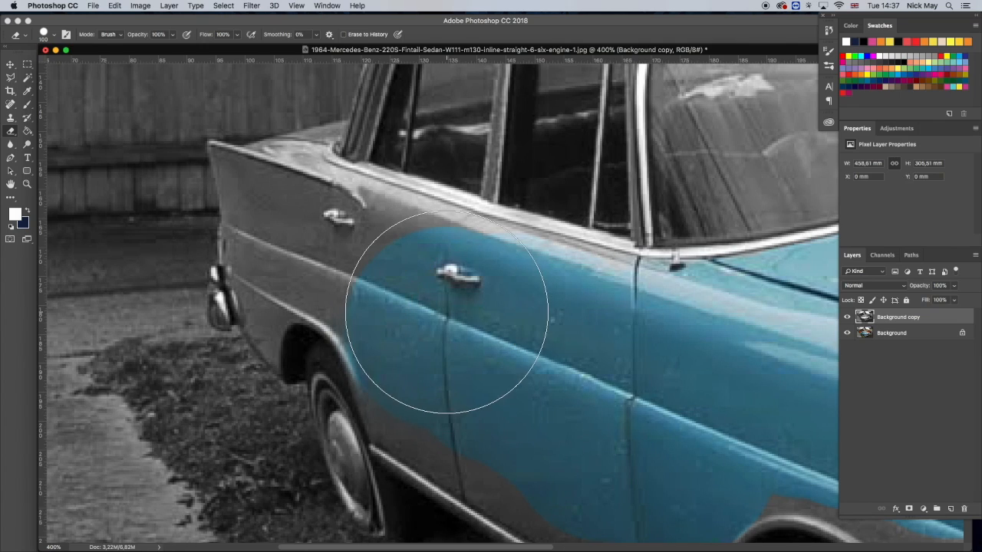
Reduce the Eraser to 50 px and erase the grey over the rear door and rear fender
key(bracketleft)
key(bracketleft)
key(bracketleft)
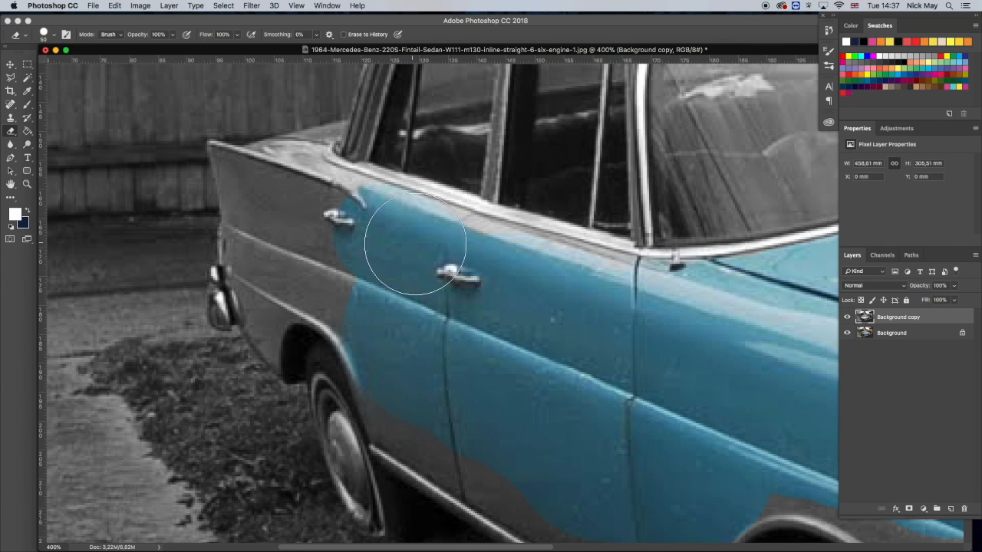
mouse_move(338, 230)
mouse_down()
mouse_move(252, 187)
mouse_move(284, 259)
mouse_up()
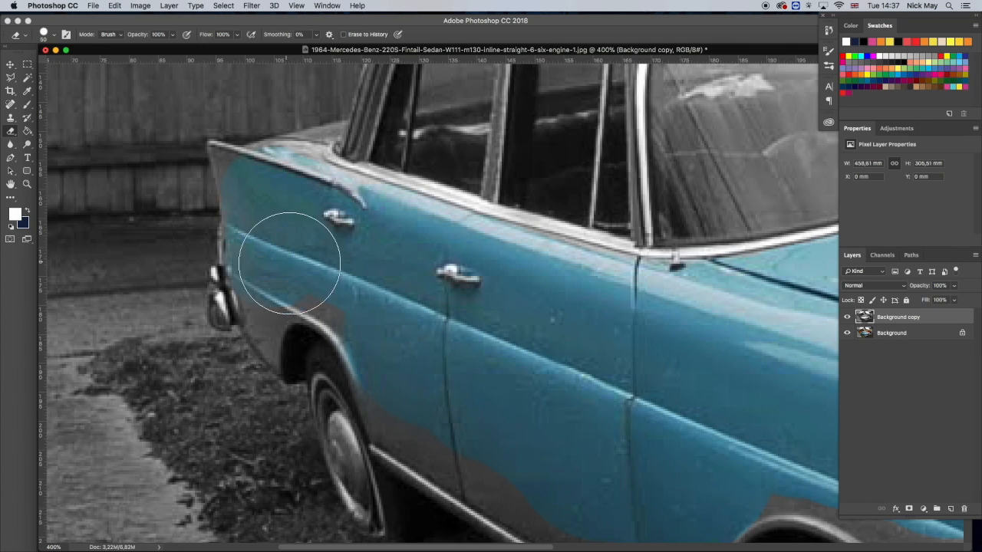
Erase the grey over the lower doors, the front fender and the body panel around the near headlights
drag(427, 418, 298, 223)
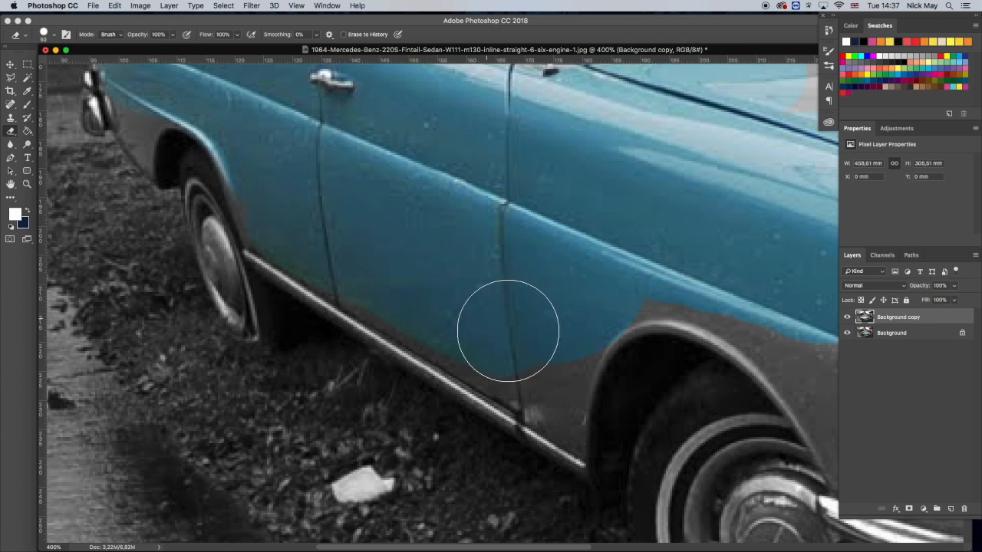
drag(572, 265, 283, 243)
mouse_move(601, 403)
mouse_down()
mouse_move(626, 308)
mouse_move(668, 439)
mouse_up()
drag(528, 310, 291, 159)
mouse_move(419, 281)
mouse_down()
mouse_move(665, 247)
mouse_move(580, 194)
mouse_up()
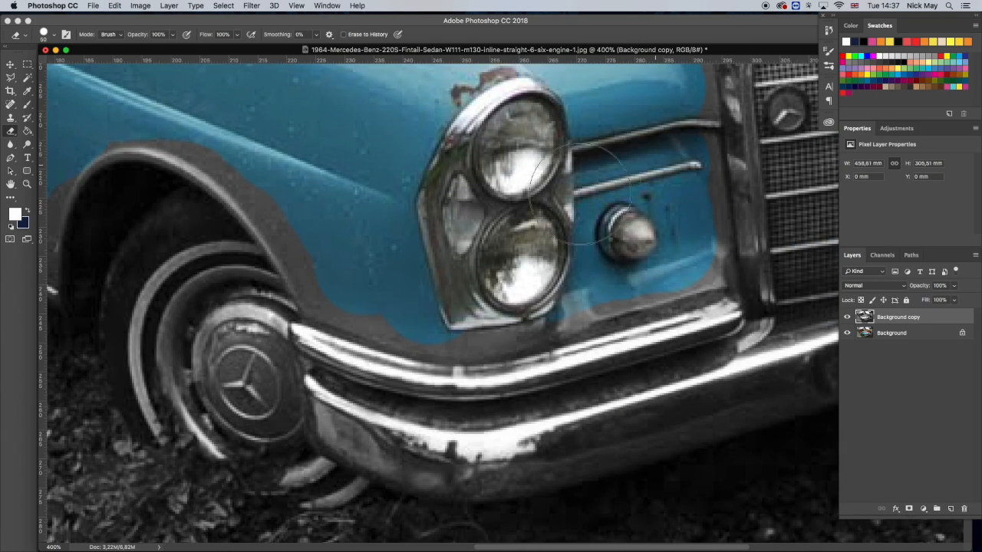
Erase the grey over the front panels on both sides of the grille, the number plate and the bonnet with the 50 px brush
drag(475, 242, 275, 428)
mouse_move(472, 201)
mouse_down()
mouse_move(525, 159)
mouse_move(503, 316)
mouse_move(508, 436)
mouse_up()
mouse_move(508, 436)
mouse_down()
mouse_move(487, 342)
mouse_move(517, 171)
mouse_move(469, 257)
mouse_move(290, 283)
mouse_move(246, 273)
mouse_move(398, 228)
mouse_move(302, 253)
mouse_move(411, 239)
mouse_move(273, 256)
mouse_move(186, 237)
mouse_up()
drag(227, 204, 395, 294)
mouse_move(298, 306)
mouse_down()
mouse_move(319, 258)
mouse_move(244, 171)
mouse_move(162, 149)
mouse_up()
drag(460, 199, 239, 283)
mouse_move(669, 133)
mouse_down()
mouse_move(495, 346)
mouse_move(513, 377)
mouse_up()
mouse_move(178, 247)
mouse_down()
mouse_move(329, 241)
mouse_move(565, 281)
mouse_move(713, 351)
mouse_move(729, 368)
mouse_up()
drag(673, 340, 613, 247)
drag(642, 334, 691, 376)
drag(626, 397, 606, 232)
mouse_move(603, 273)
mouse_down()
mouse_move(555, 372)
mouse_move(489, 394)
mouse_move(481, 427)
mouse_move(560, 395)
mouse_up()
mouse_move(697, 77)
mouse_down()
mouse_move(691, 292)
mouse_move(697, 255)
mouse_move(447, 196)
mouse_move(207, 166)
mouse_up()
drag(128, 191, 465, 257)
mouse_move(447, 245)
mouse_down()
mouse_move(349, 280)
mouse_move(223, 283)
mouse_up()
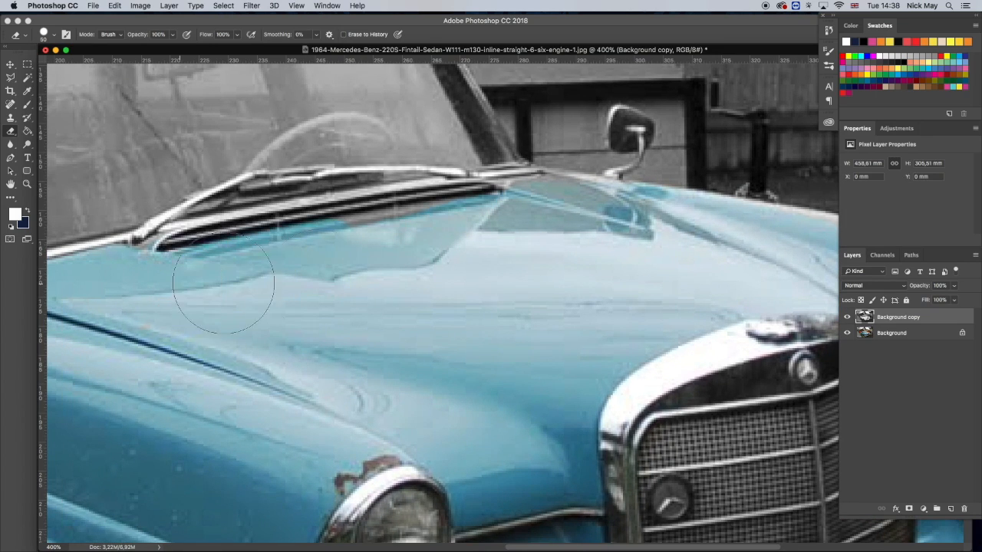
Reduce the Eraser to 15 px and erase the remaining grey along the rear window sill, the boot lid and the tail fin
drag(283, 318, 506, 359)
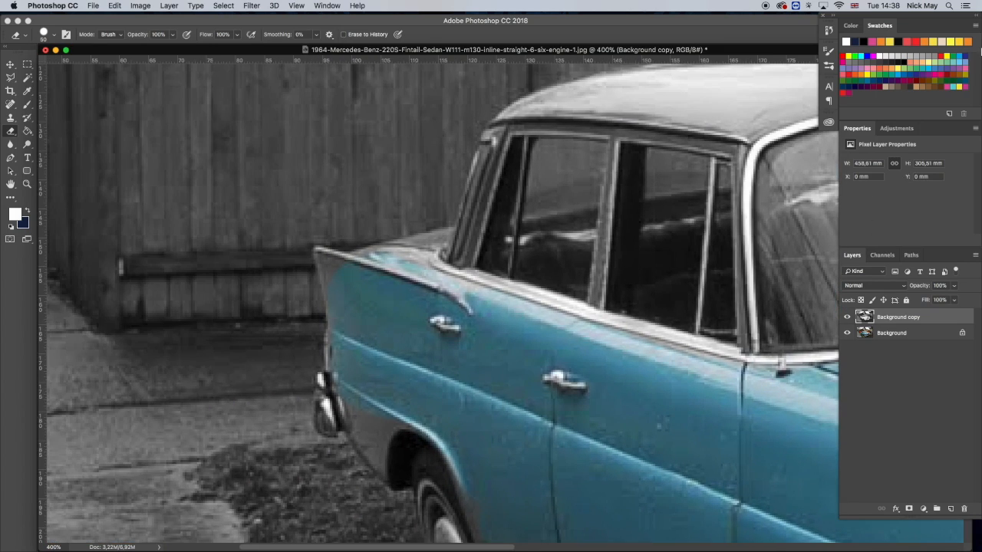
key(super+plus)
key(super+plus)
key(super+plus)
key(super+plus)
key(super+plus)
key(super+plus)
key(bracketleft)
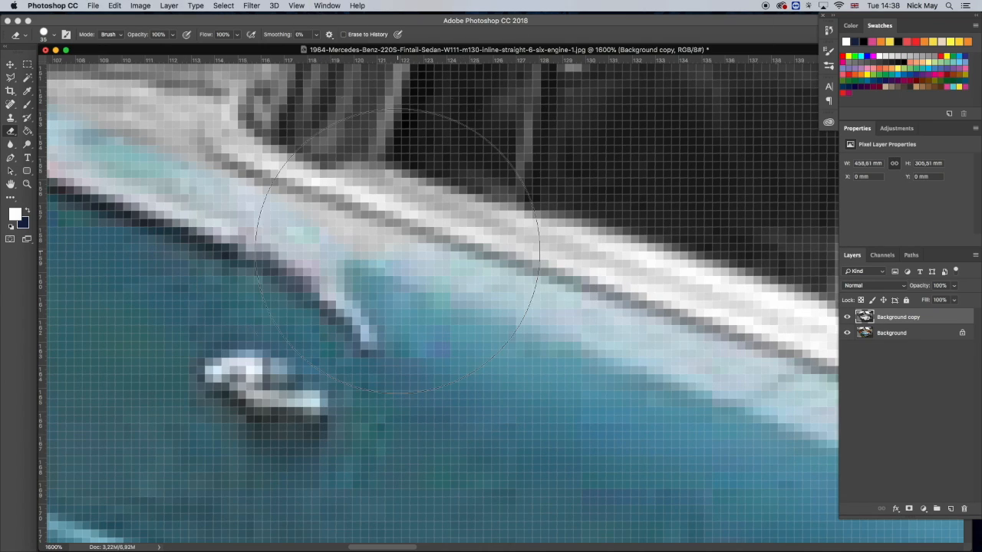
drag(293, 268, 638, 384)
key(super+r)
key(super+minus)
key(super+minus)
key(super+minus)
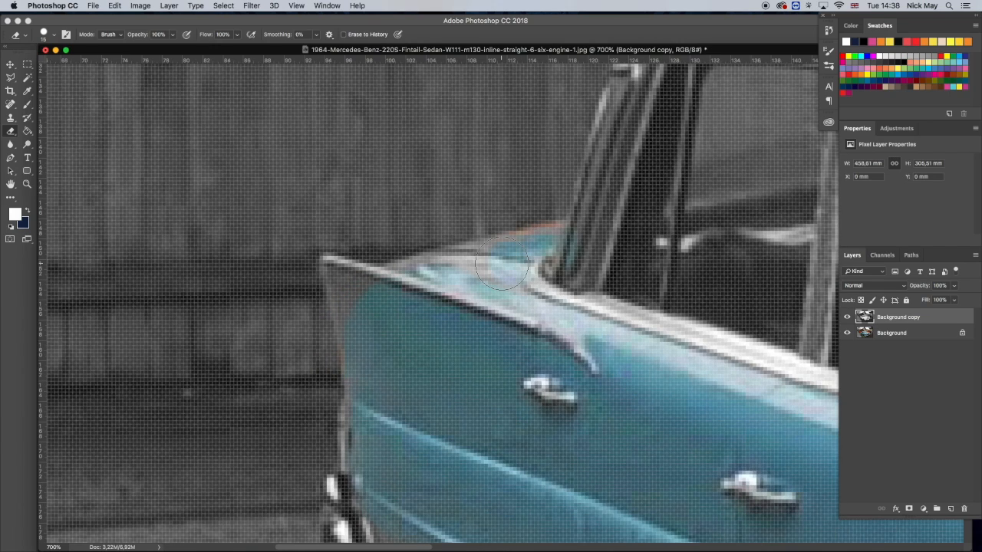
key(super+z)
scroll(383, 384, down, 5)
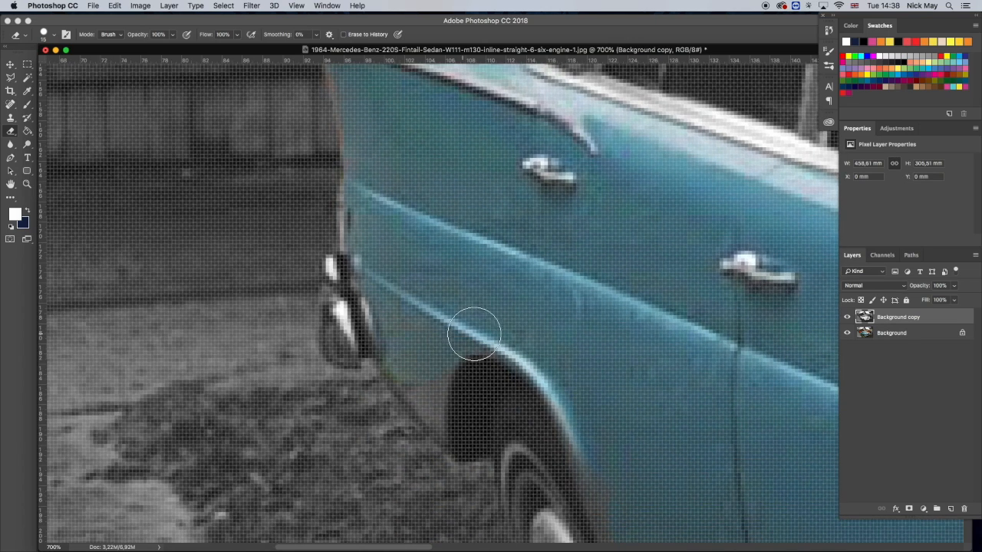
Erase the grey around the rear wheel arch, over the rear hubcap and along the lower door sill
scroll(426, 382, down, 4)
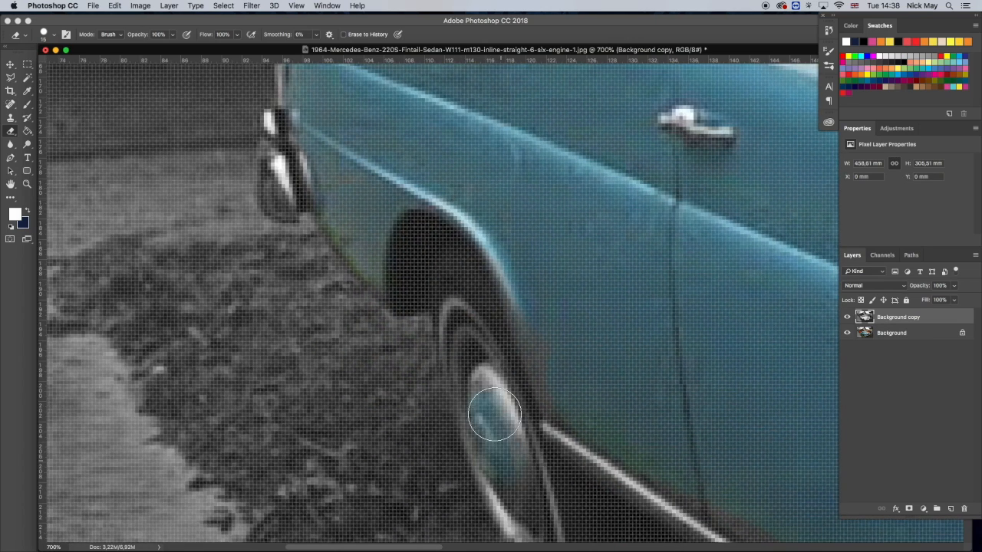
scroll(417, 229, right, 5)
scroll(417, 229, down, 4)
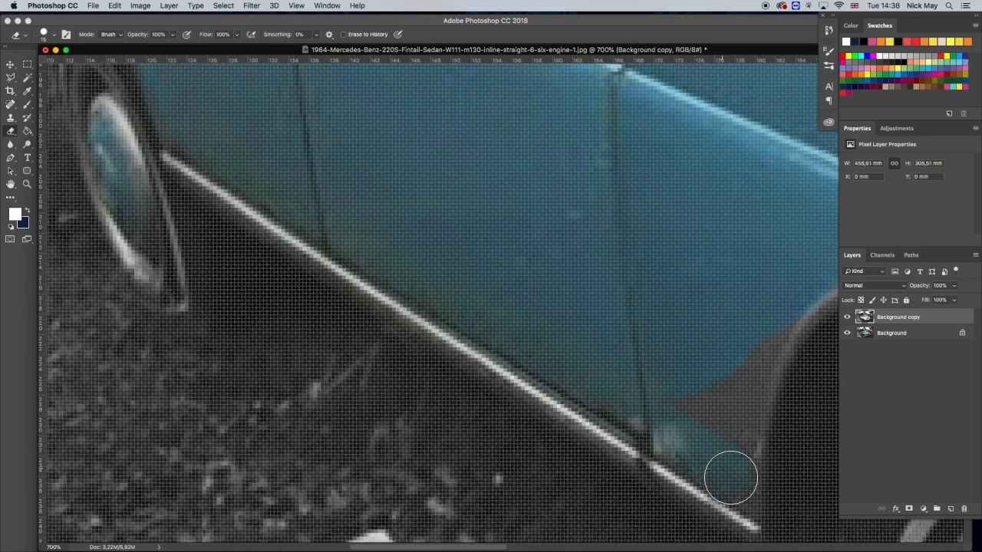
Erase the grey along the edge of the front wheel arch, over the front hubcap emblem and just above the bumper
drag(668, 366, 283, 214)
key(super+r)
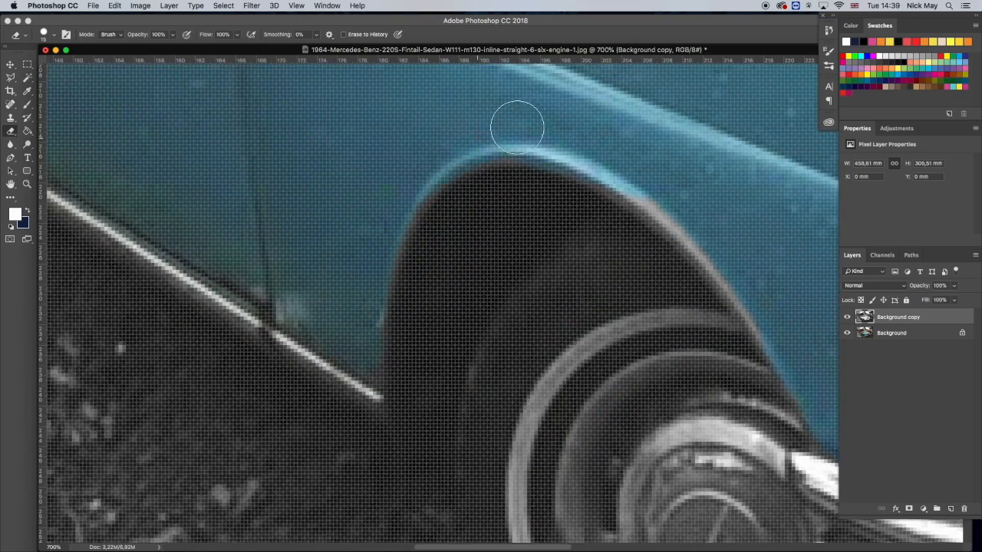
scroll(736, 292, right, 5)
scroll(737, 292, down, 3)
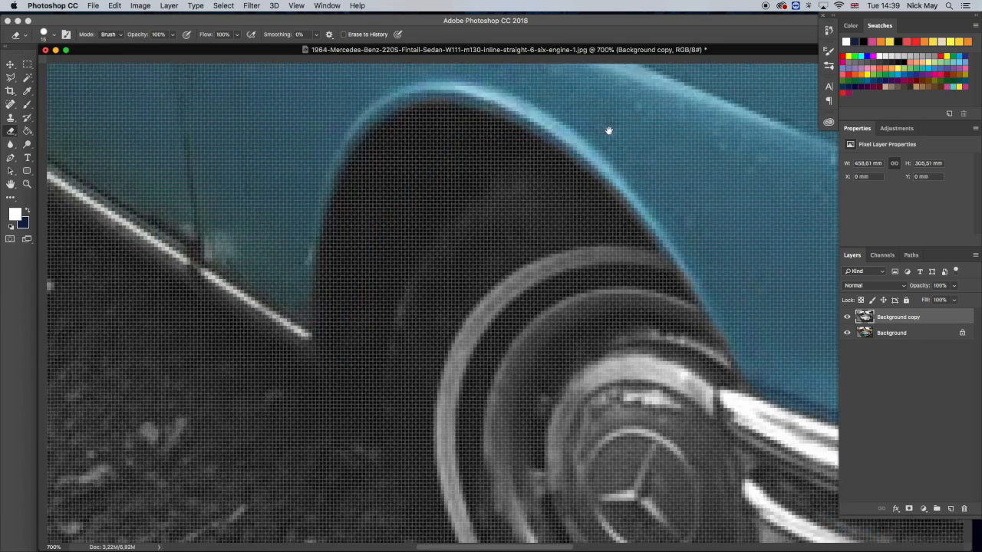
mouse_move(502, 340)
mouse_down()
mouse_move(514, 381)
mouse_move(603, 359)
mouse_move(512, 412)
mouse_move(612, 400)
mouse_move(573, 462)
mouse_move(604, 360)
mouse_up()
drag(650, 205, 299, 197)
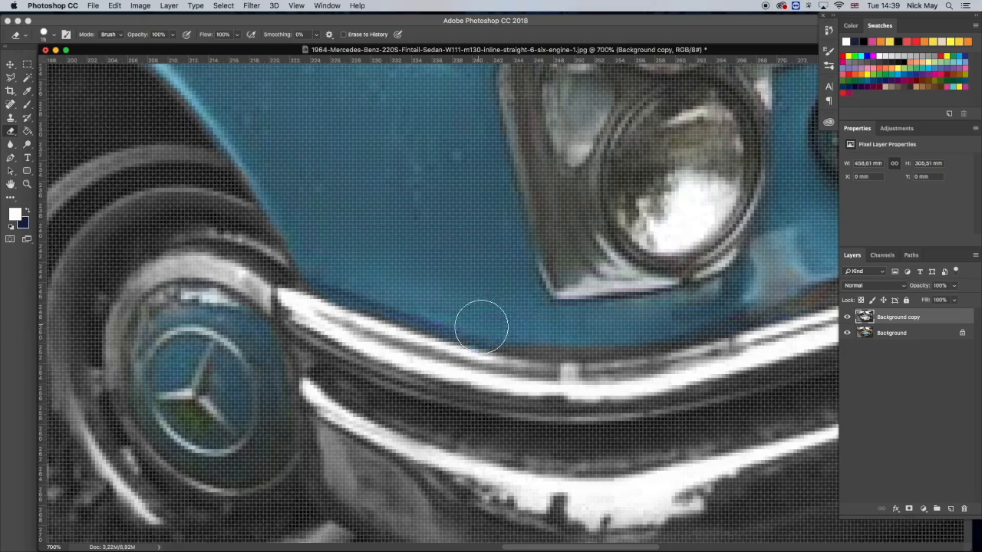
Erase the leftover grey above the front bumper, around the headlights and grille, and along the far front fender
drag(664, 312, 447, 382)
drag(660, 191, 383, 379)
drag(486, 242, 201, 234)
drag(415, 472, 242, 346)
drag(739, 76, 518, 238)
drag(596, 136, 547, 308)
drag(535, 167, 562, 404)
key(super+r)
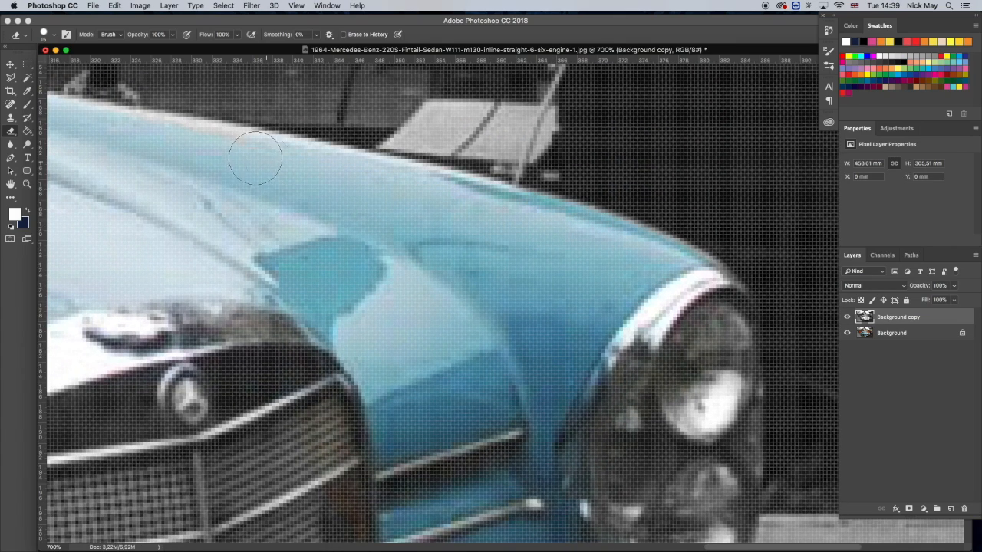
Erase the grey remnants along the bonnet's far edge, the base of the windshield and below the side window trim
mouse_move(268, 191)
mouse_down()
mouse_move(712, 338)
mouse_move(742, 336)
mouse_up()
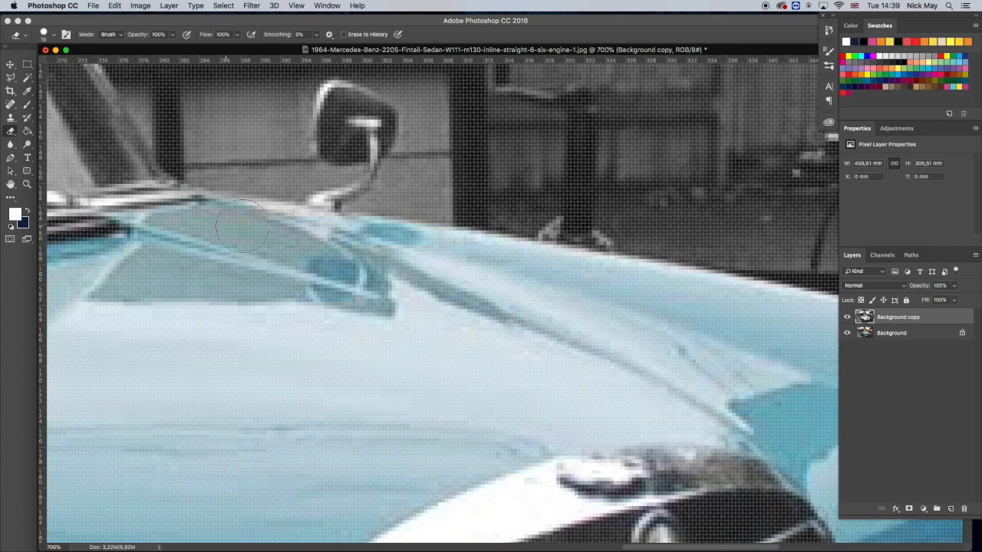
drag(145, 301, 576, 330)
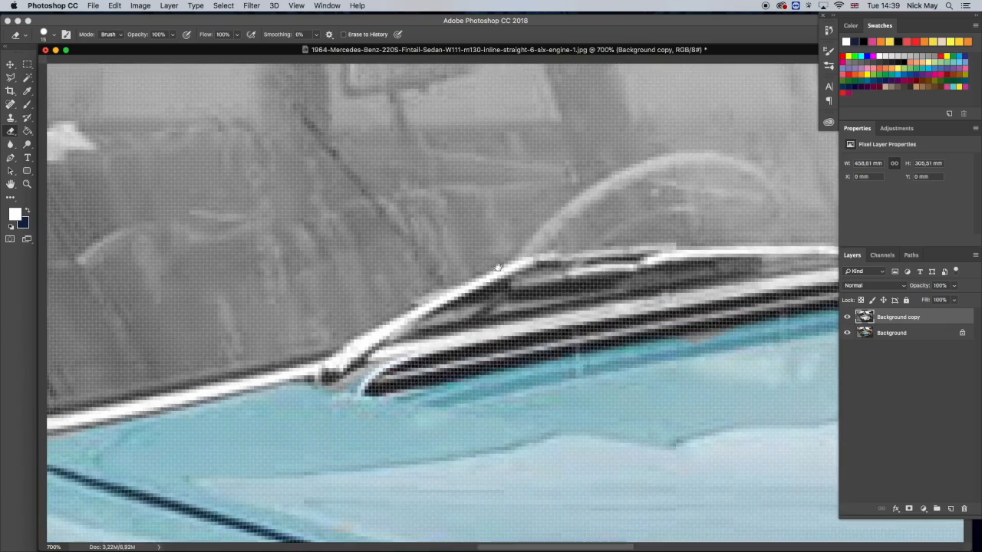
mouse_move(466, 382)
mouse_down()
mouse_move(578, 383)
mouse_move(482, 384)
mouse_up()
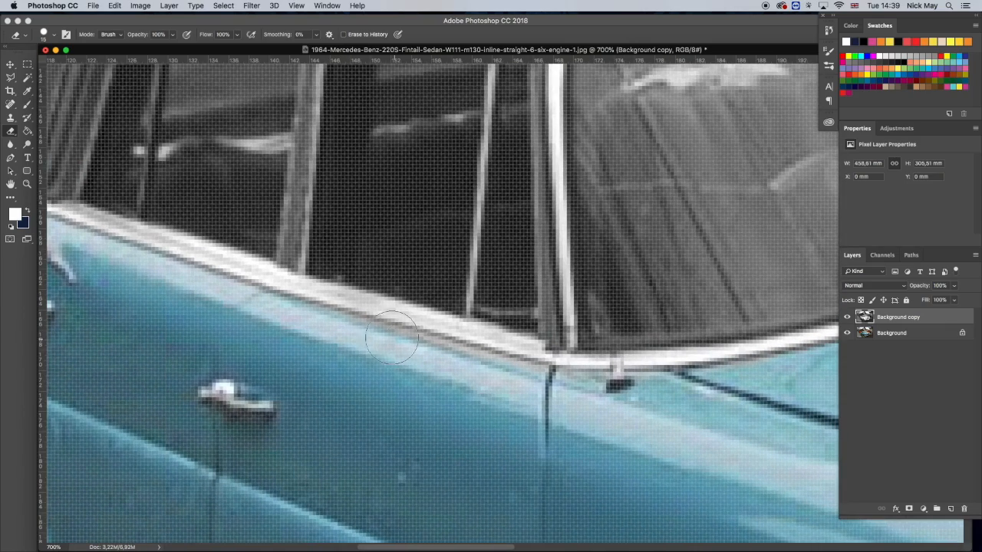
drag(603, 383, 463, 387)
Reduce the Eraser to 6 px and erase the grey over the side window pillars and upper window frames
key(bracketleft)
key(bracketleft)
key(bracketleft)
mouse_move(212, 228)
mouse_down()
mouse_move(379, 289)
mouse_move(455, 361)
mouse_up()
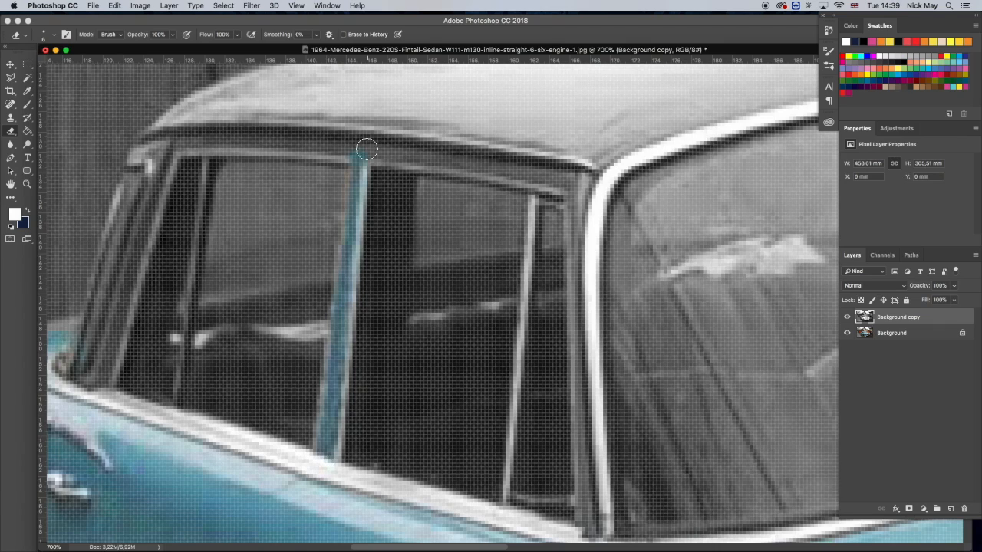
drag(580, 201, 451, 148)
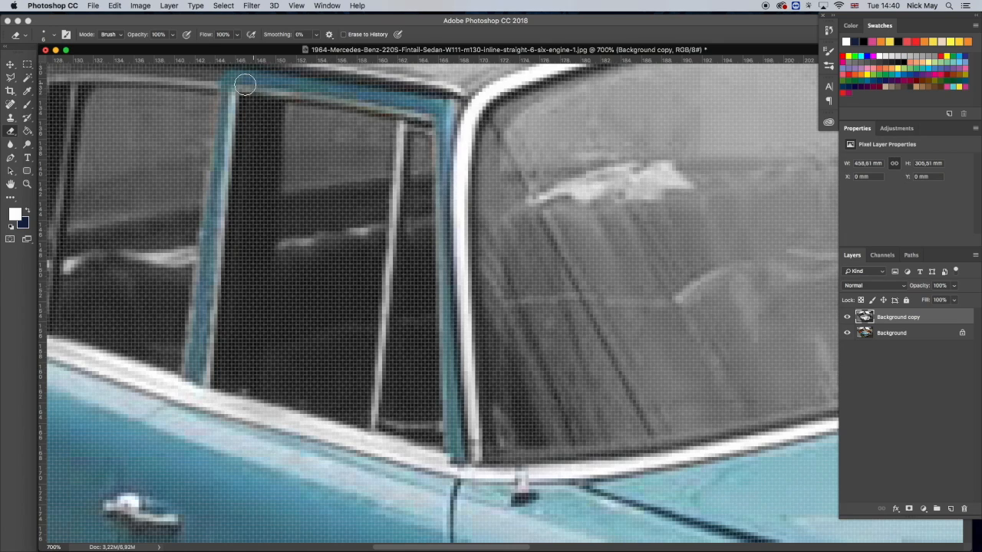
drag(247, 85, 602, 186)
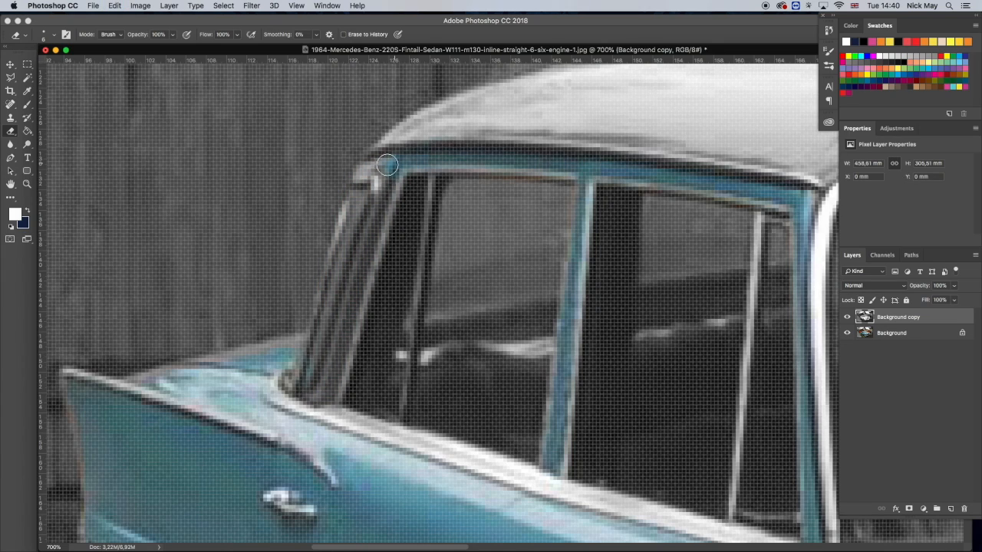
drag(452, 133, 382, 191)
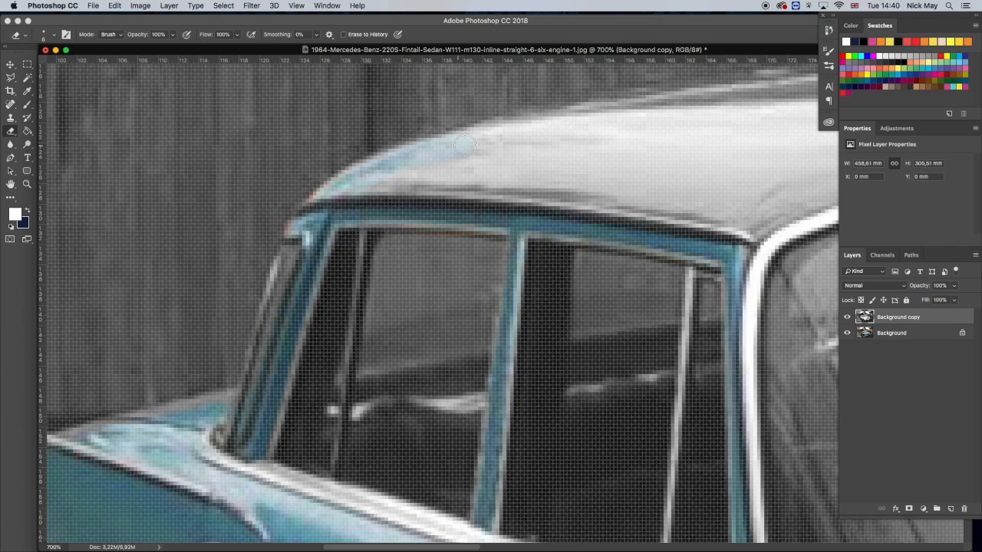
Erase the grey along the roof's edges with the 6 px brush, and clear the rest of the roof with 20 px and 15 px brushes
drag(474, 144, 299, 233)
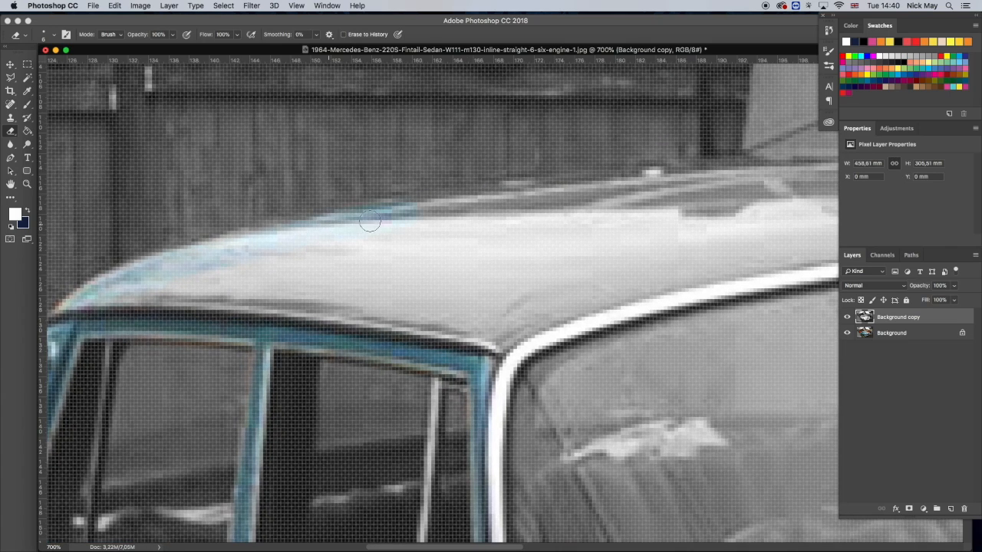
drag(589, 203, 343, 268)
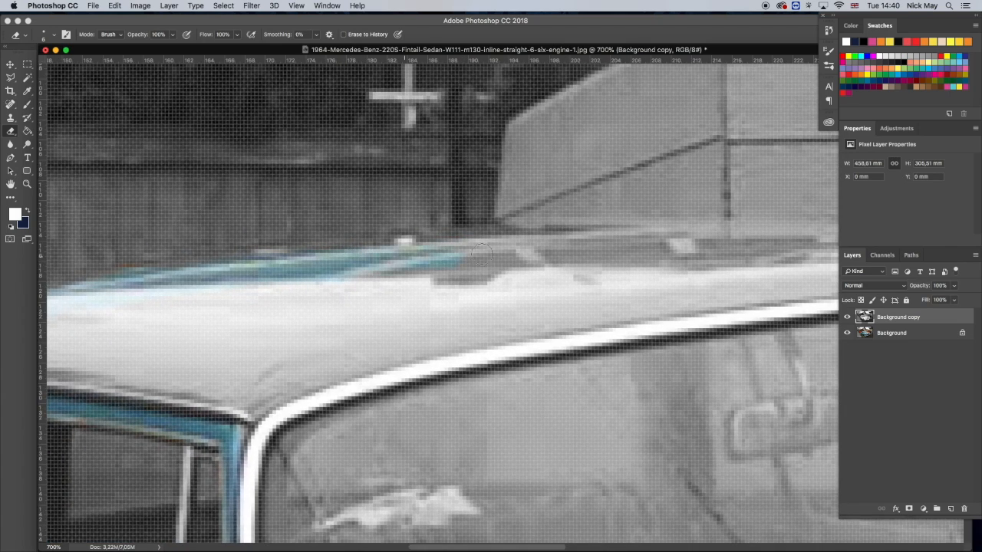
drag(548, 276, 372, 322)
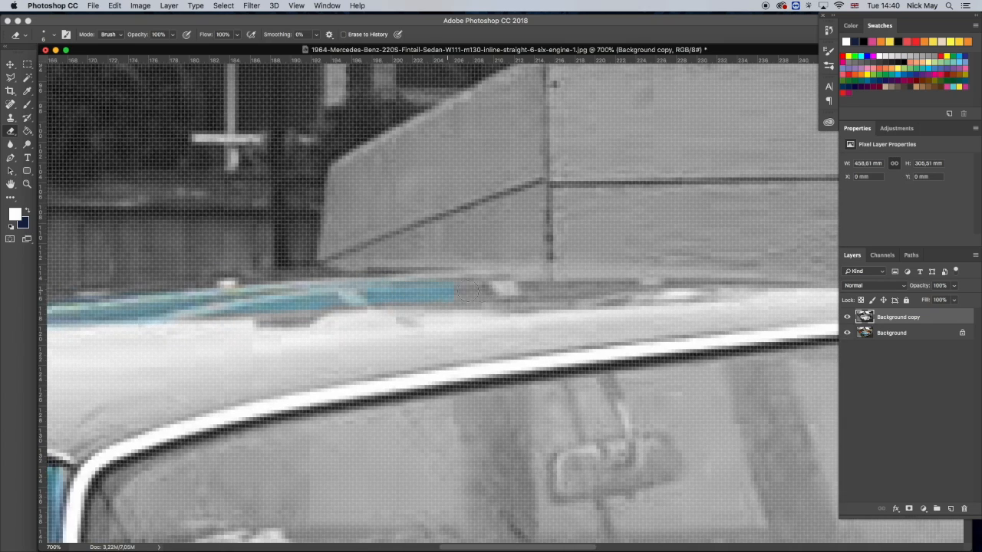
drag(652, 299, 371, 285)
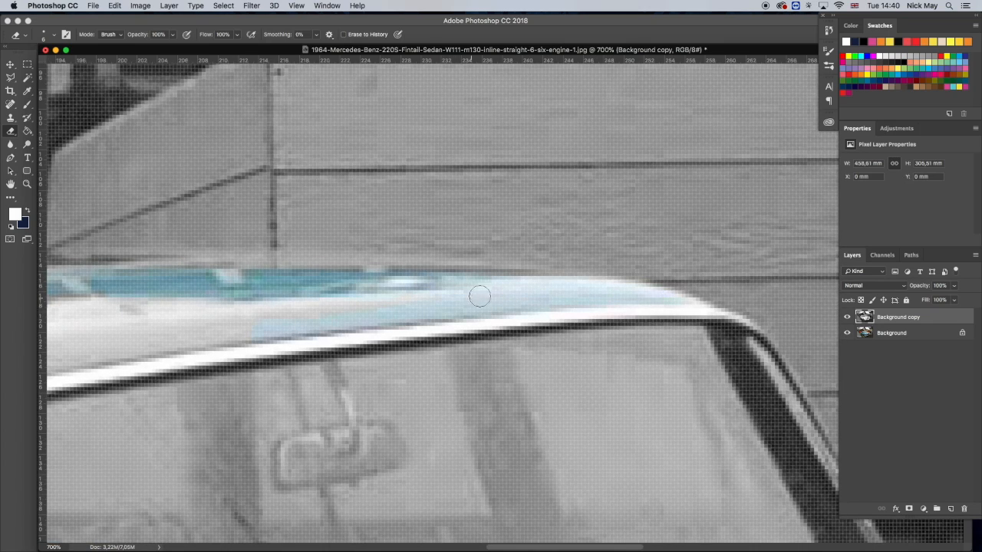
drag(317, 297, 526, 258)
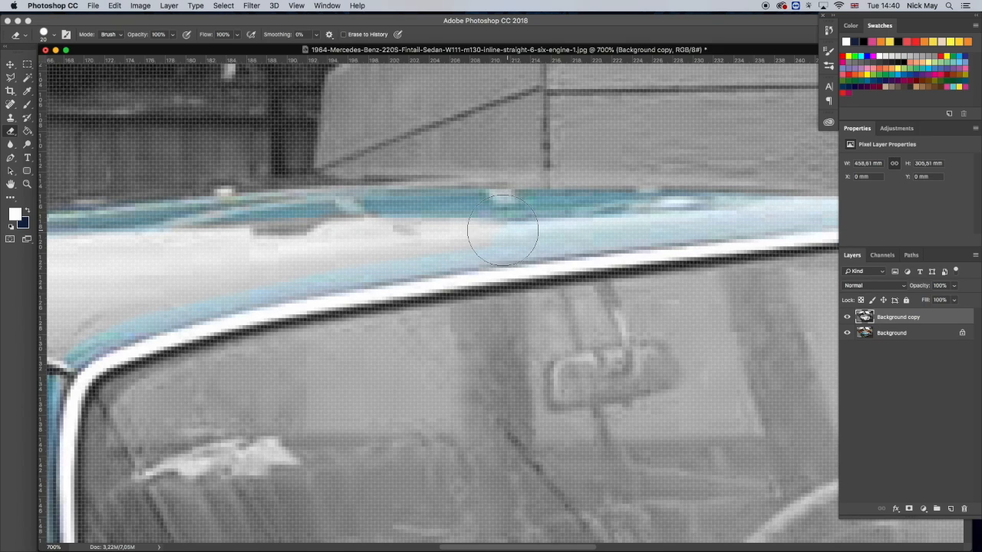
drag(252, 272, 499, 266)
mouse_move(267, 250)
mouse_down()
mouse_move(418, 280)
mouse_move(420, 304)
mouse_move(246, 274)
mouse_move(81, 296)
mouse_move(427, 323)
mouse_up()
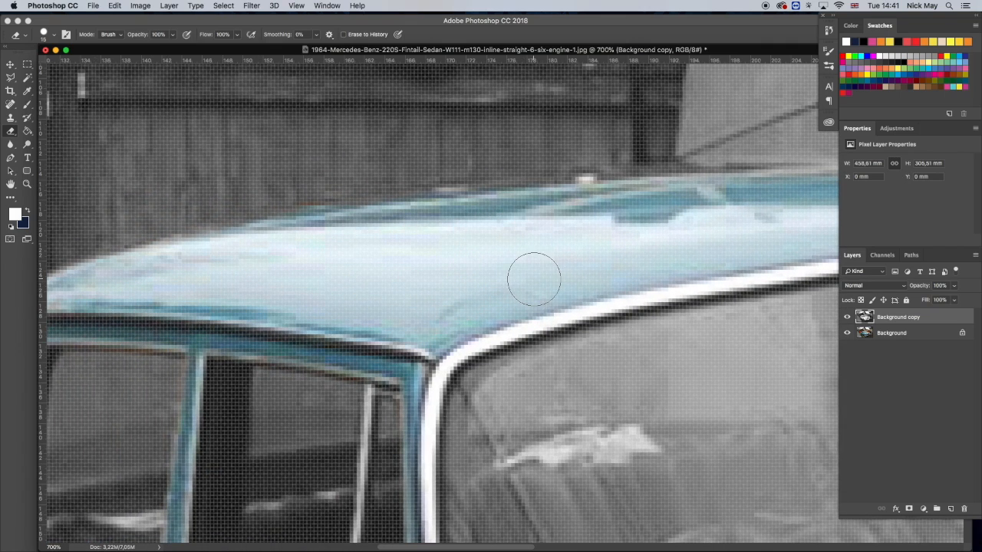
Fit the whole image in view and review the list of Eraser strokes in the document history
key(super+0)
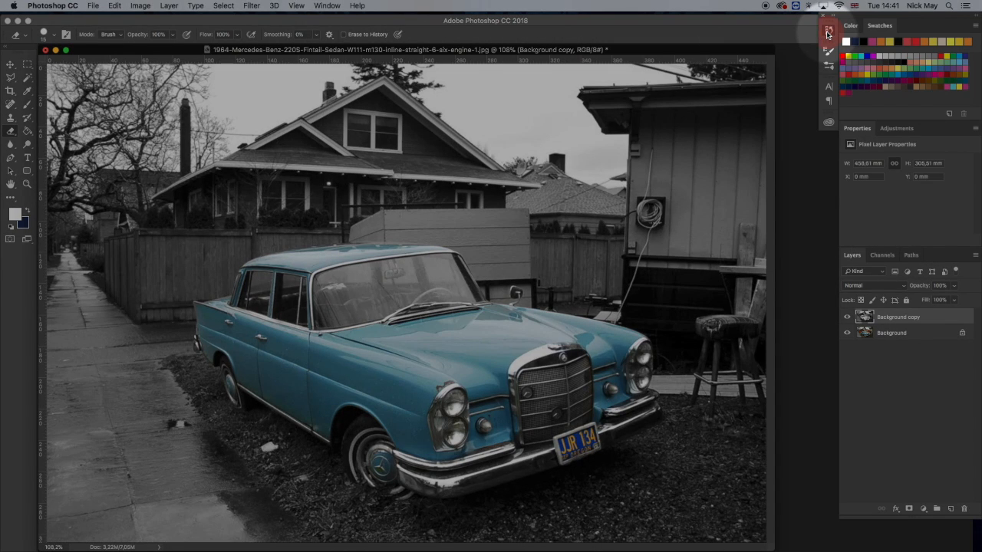
click(827, 34)
mouse_move(813, 462)
mouse_down()
mouse_move(815, 314)
mouse_move(814, 483)
mouse_up()
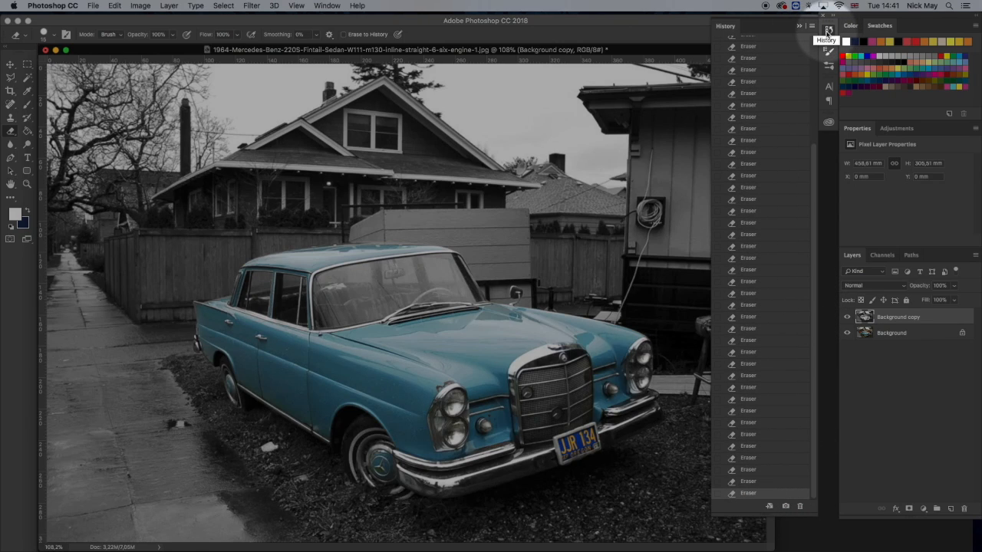
click(827, 32)
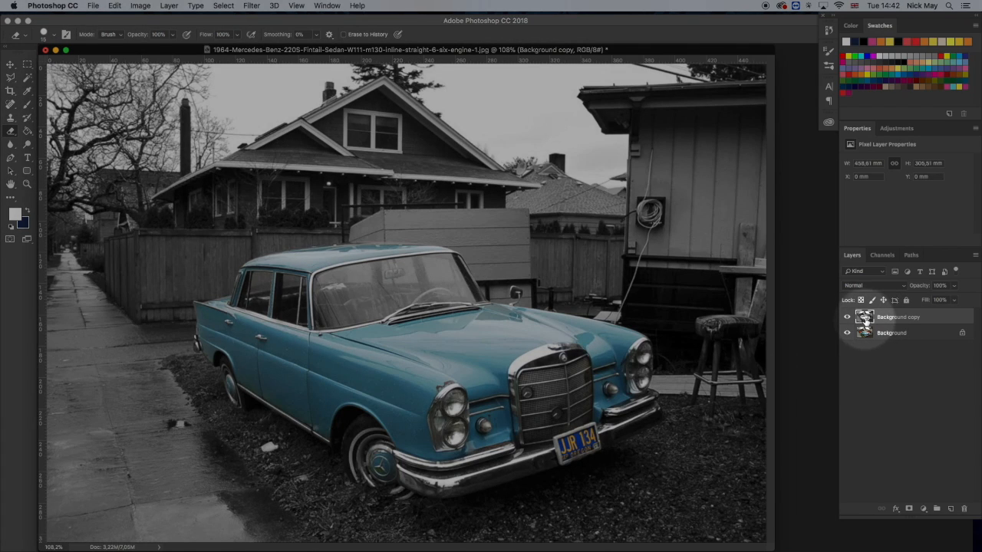
Hide and reshow the Background layer, and do the same with Background copy, to compare the erased area with the original
click(847, 335)
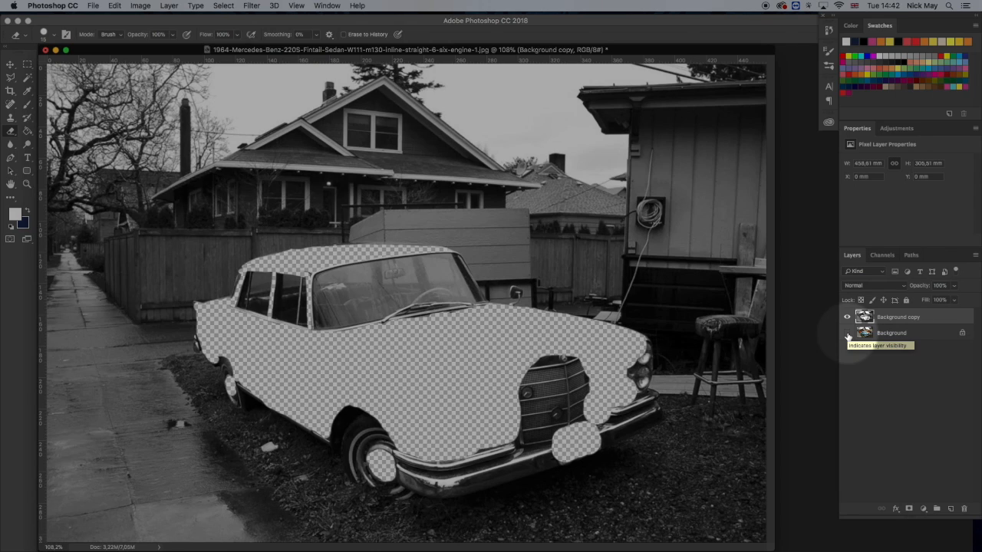
click(848, 333)
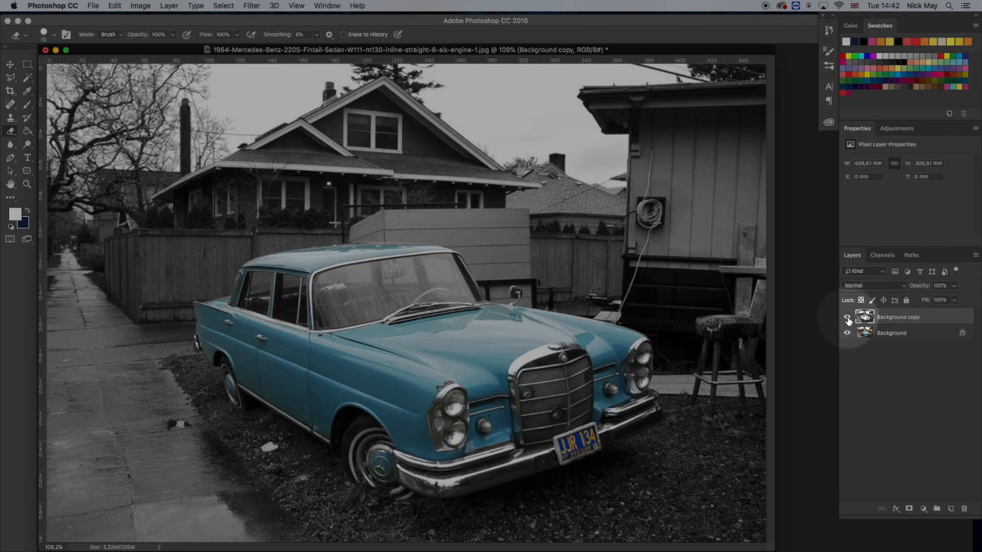
click(848, 318)
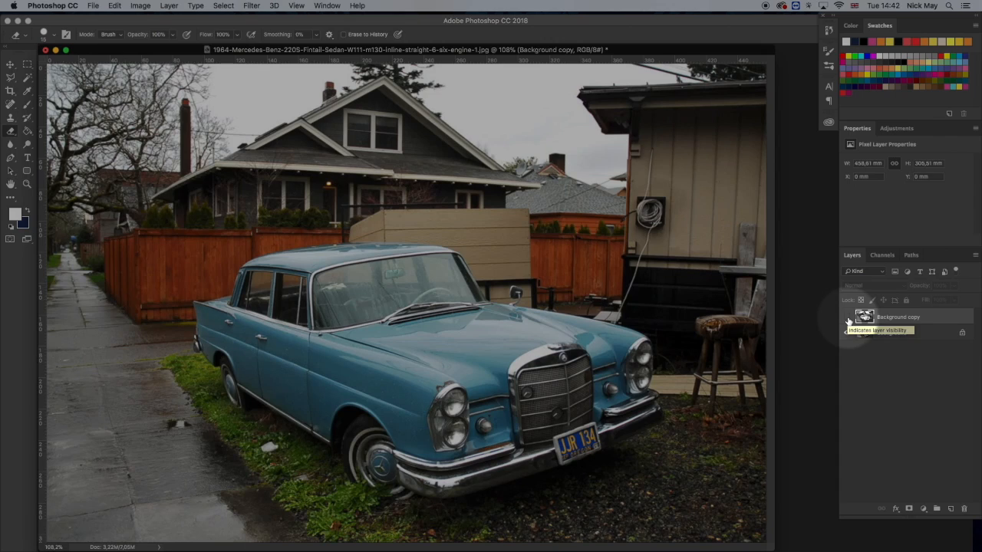
click(848, 319)
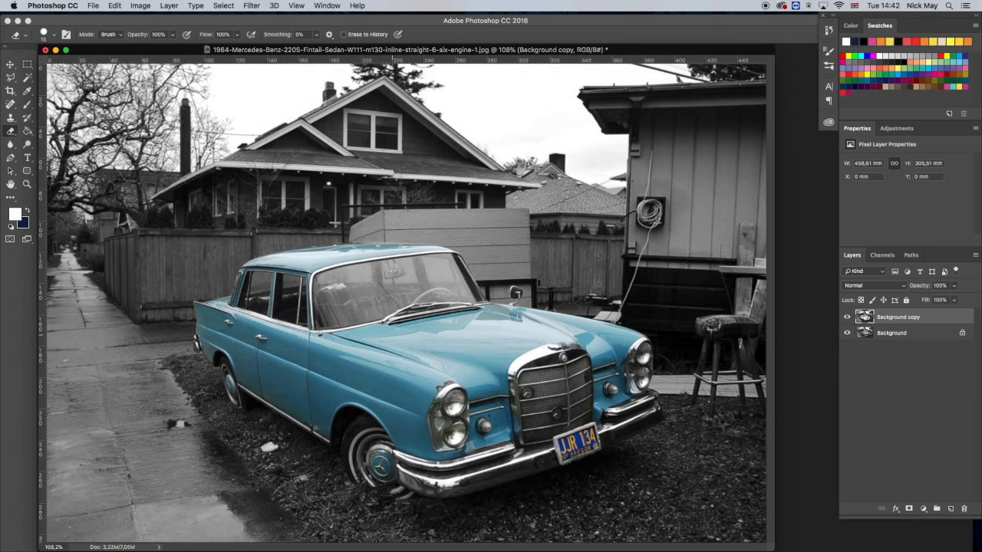
Duplicate the colour Background layer and shift the copy's hue to +126 with Hue/Saturation, turning the car pink
drag(925, 338, 950, 508)
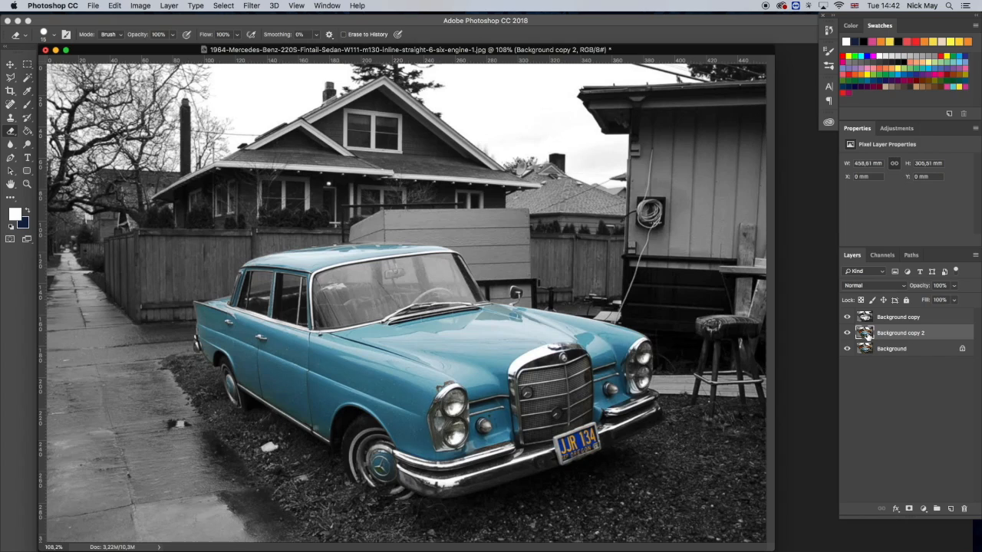
click(150, 5)
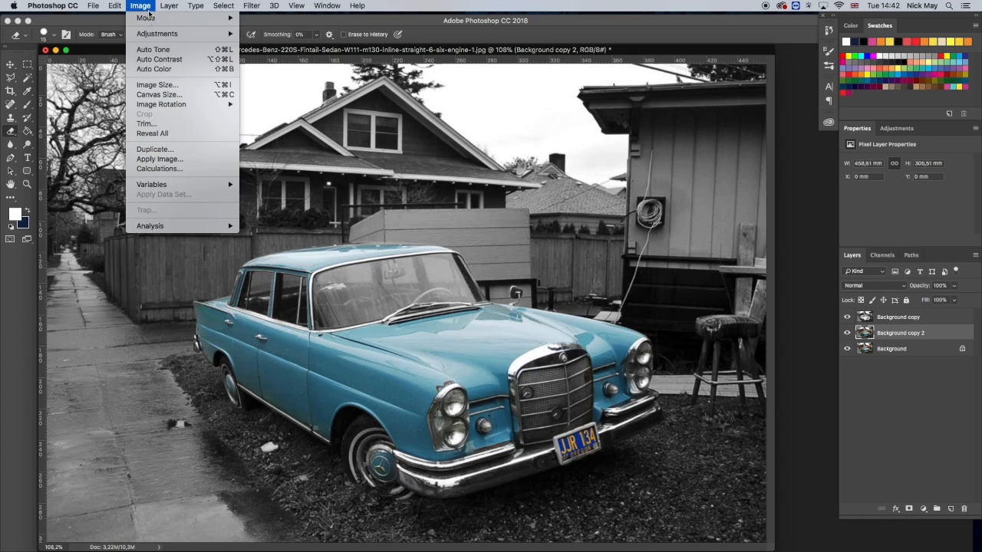
mouse_move(162, 34)
click(277, 88)
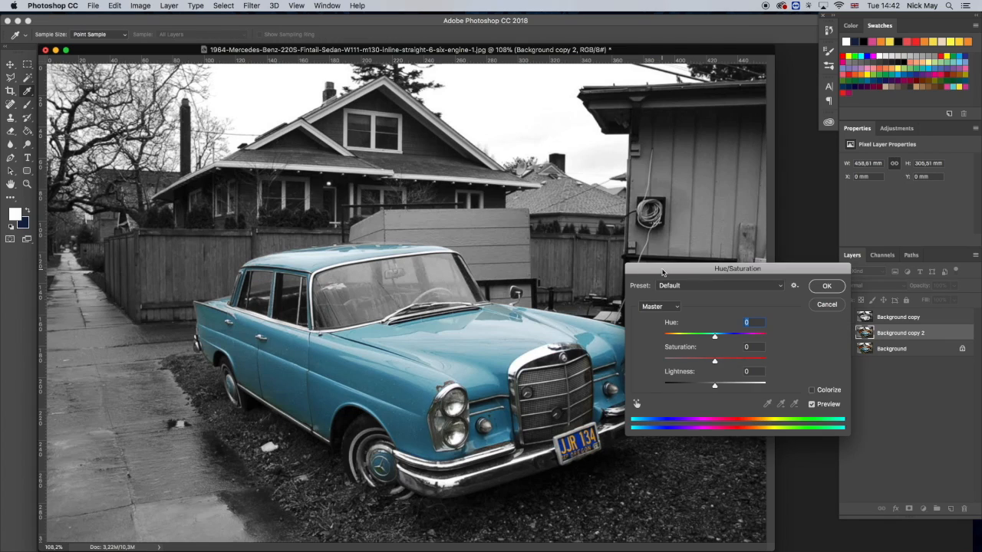
drag(663, 272, 558, 98)
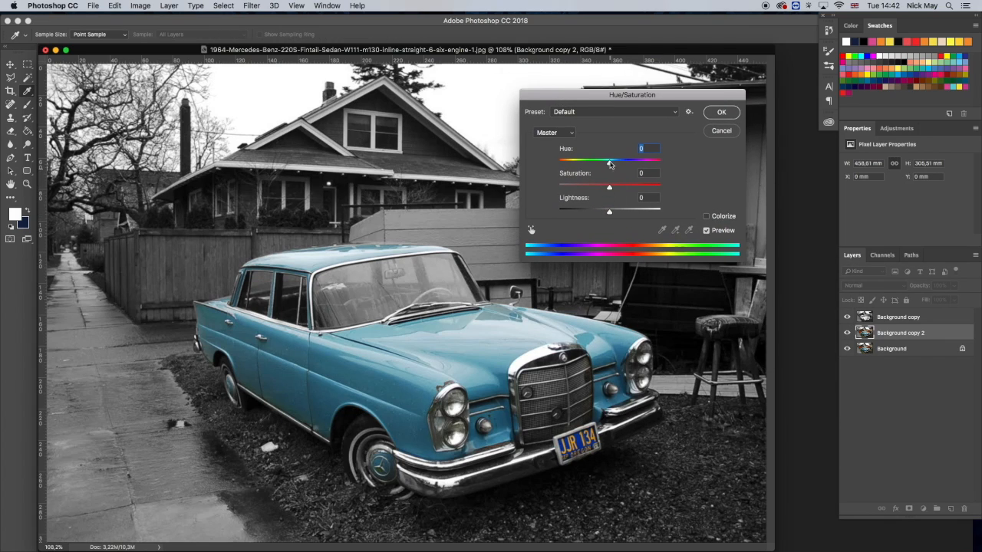
drag(609, 165, 650, 170)
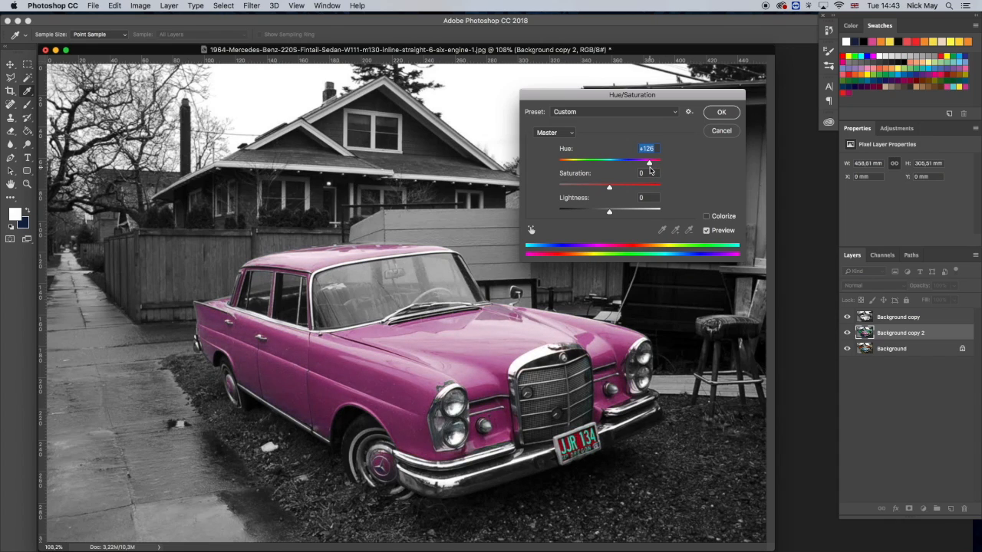
click(721, 113)
key(e)
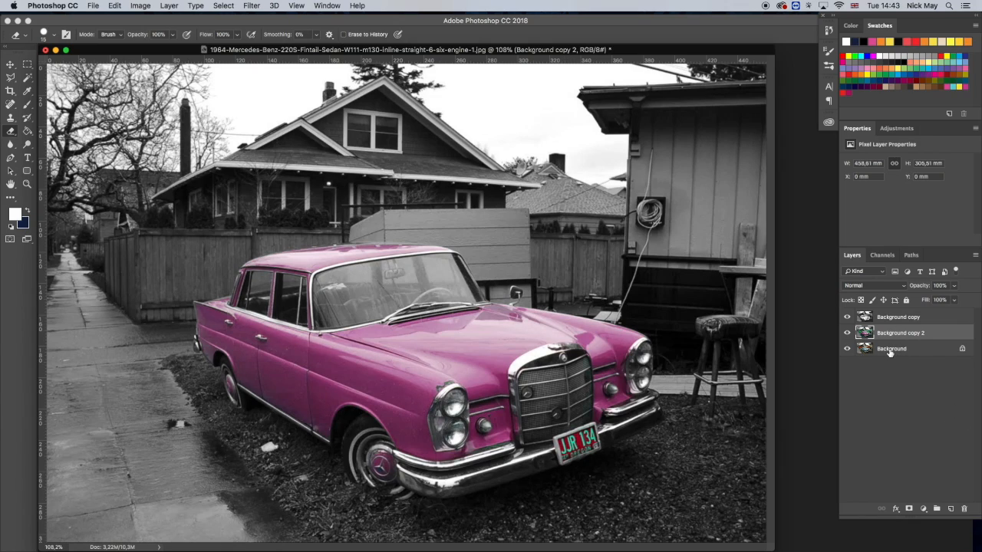
Erase the recoloured number plate from Background copy 2 with the 15 px Eraser to restore its original colours, and fit the image in view
click(897, 322)
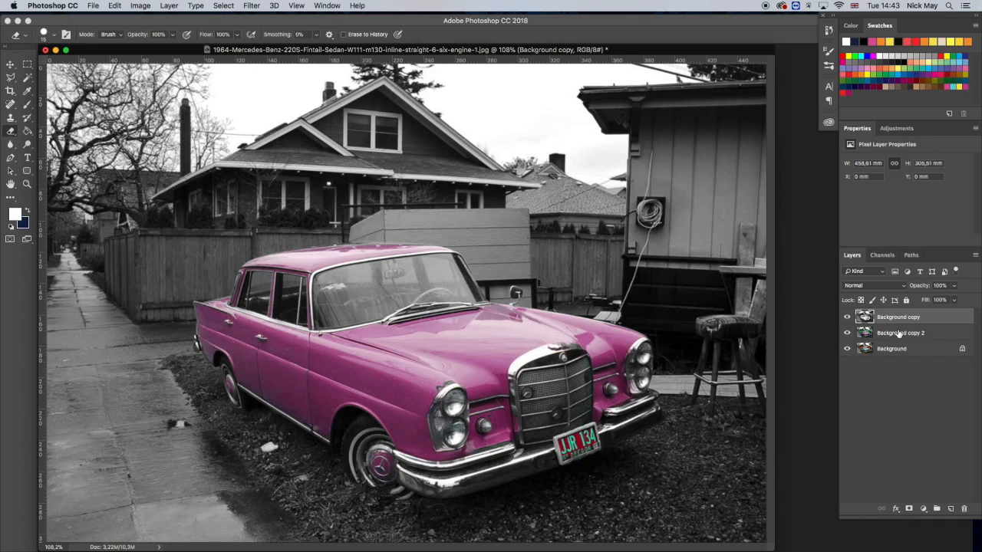
click(899, 334)
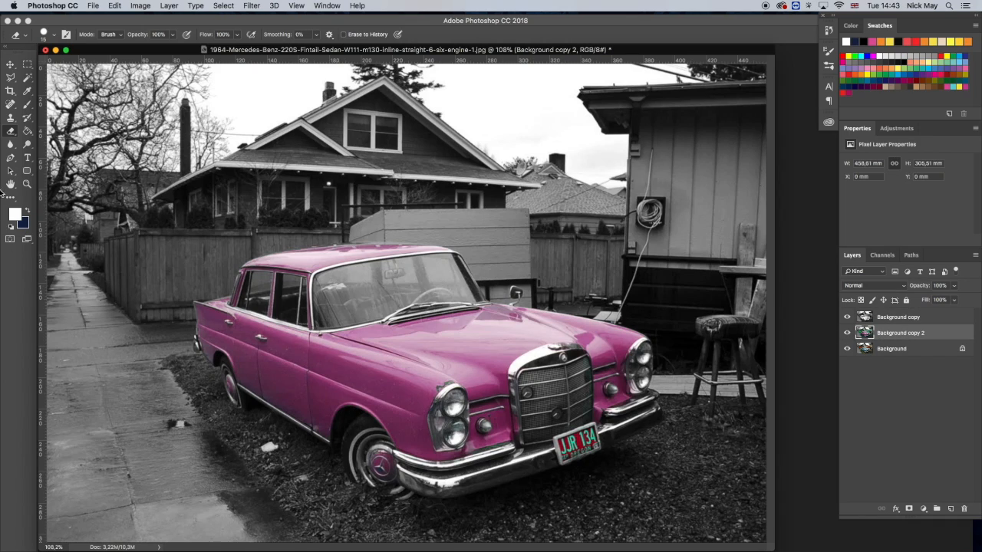
click(27, 184)
drag(564, 444, 647, 469)
drag(620, 431, 468, 312)
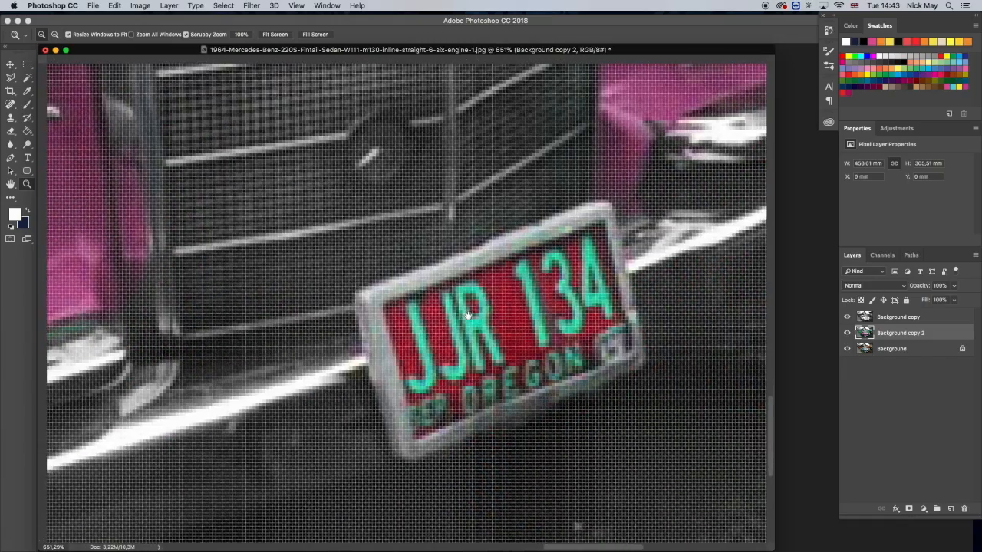
click(11, 130)
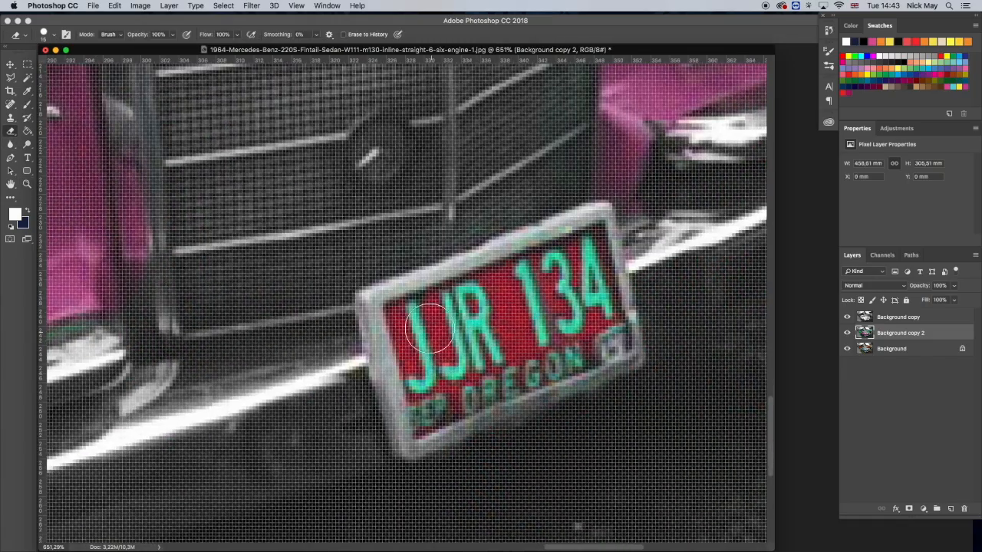
mouse_move(401, 316)
mouse_down()
mouse_move(587, 245)
mouse_move(594, 288)
mouse_move(417, 344)
mouse_move(413, 389)
mouse_move(424, 394)
mouse_move(603, 324)
mouse_move(615, 352)
mouse_move(488, 385)
mouse_move(424, 423)
mouse_up()
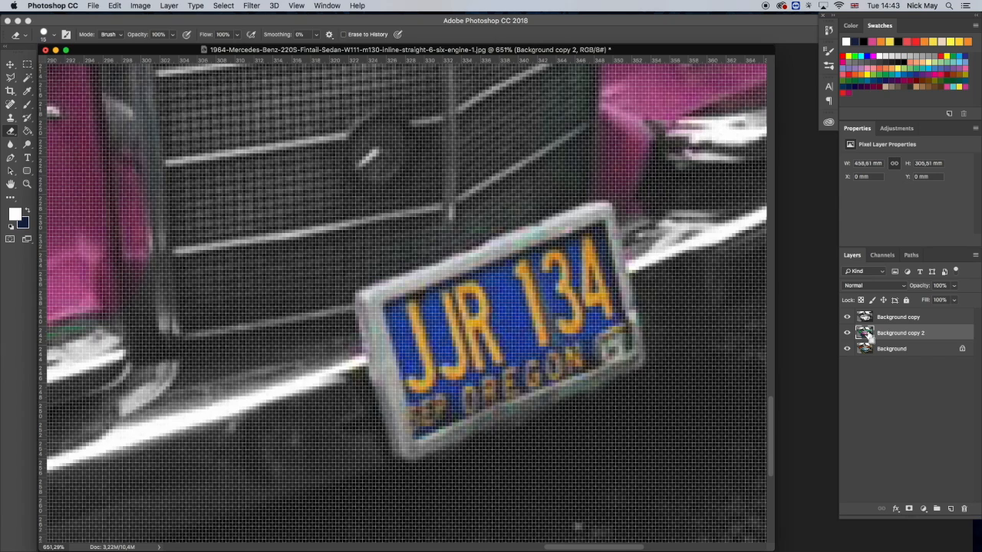
key(super+0)
Hide and reshow Background copy and the Background layer to examine how the recoloured layer and its erased plate area fit in the stack
click(848, 318)
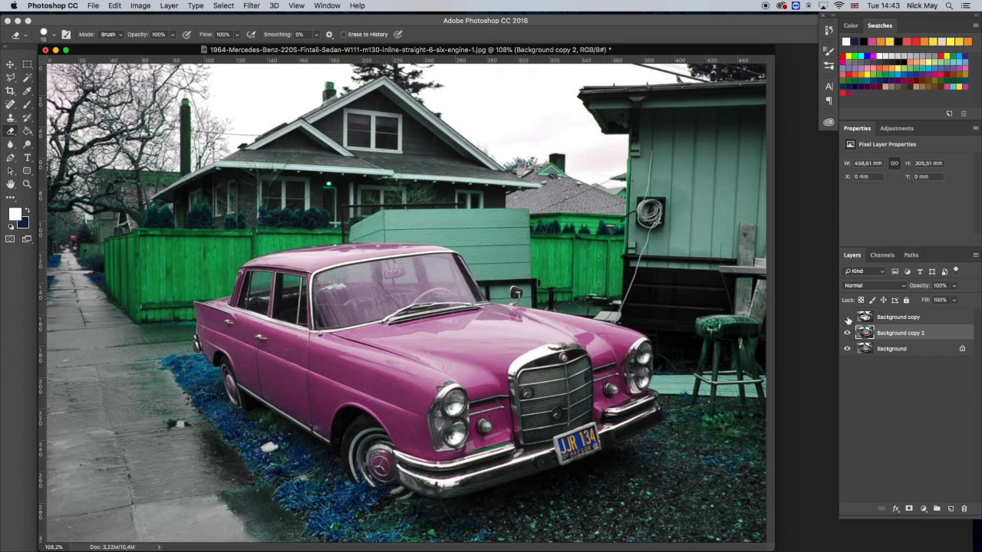
click(847, 318)
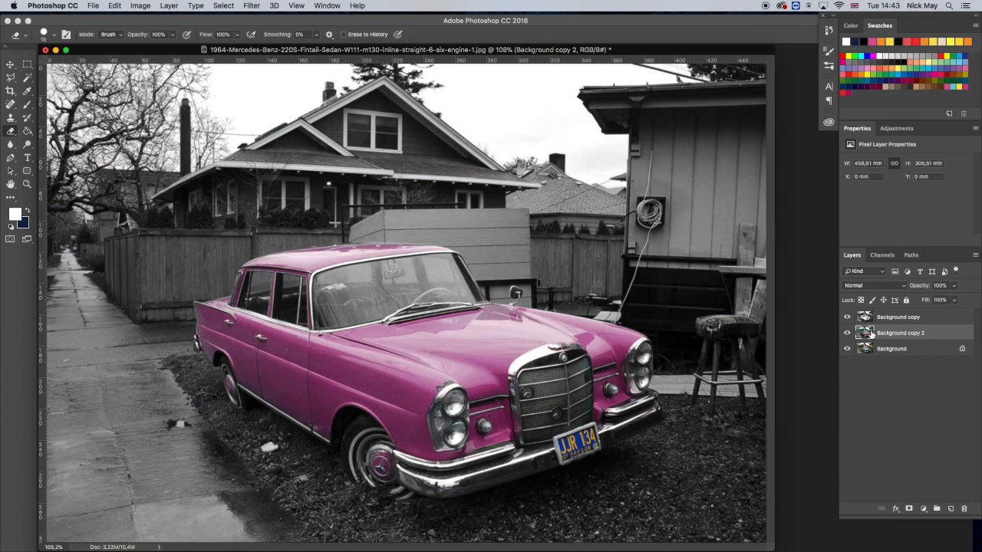
click(848, 317)
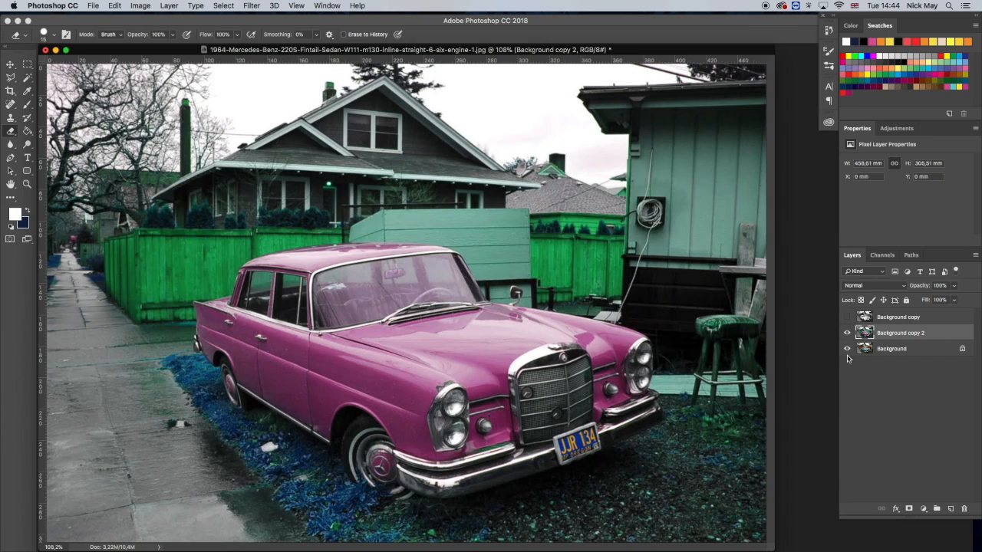
click(847, 350)
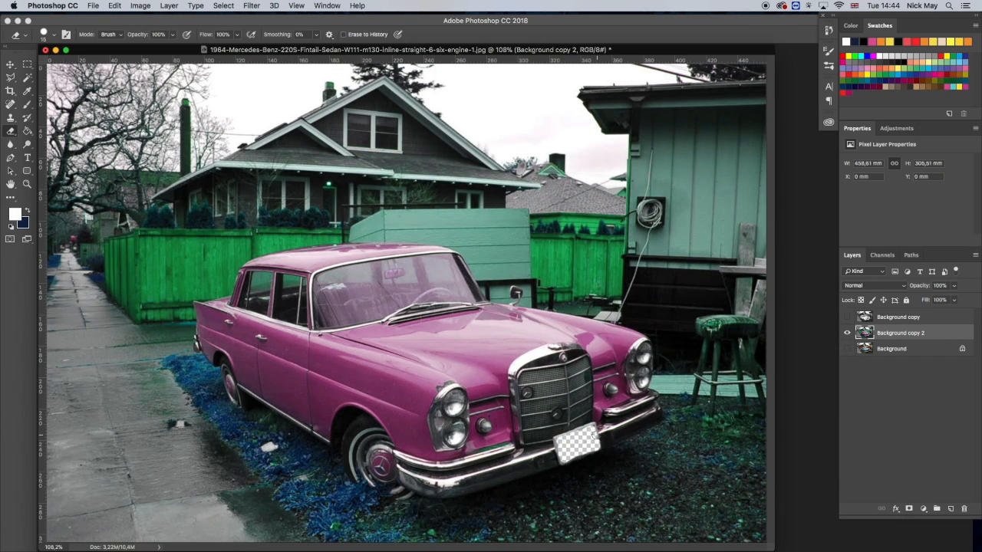
click(847, 350)
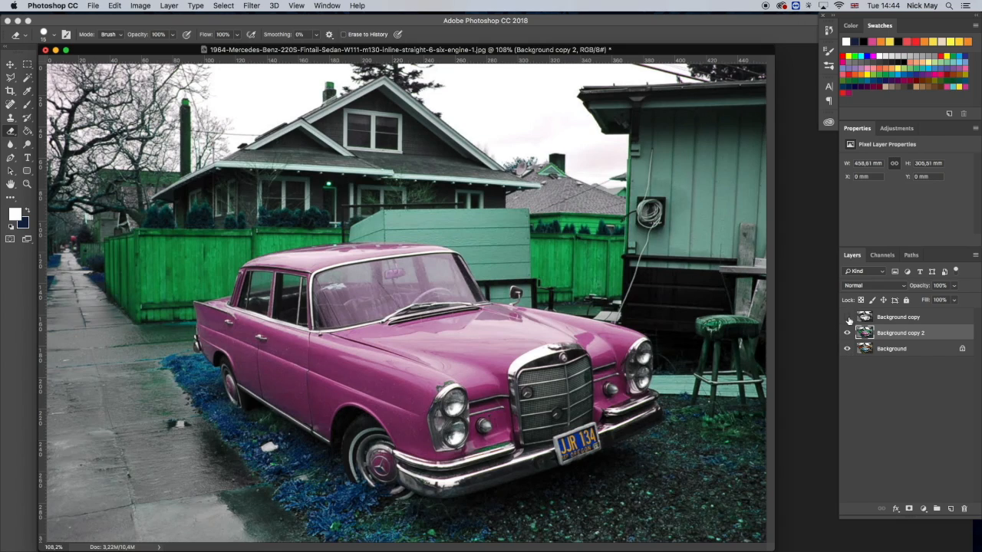
click(848, 317)
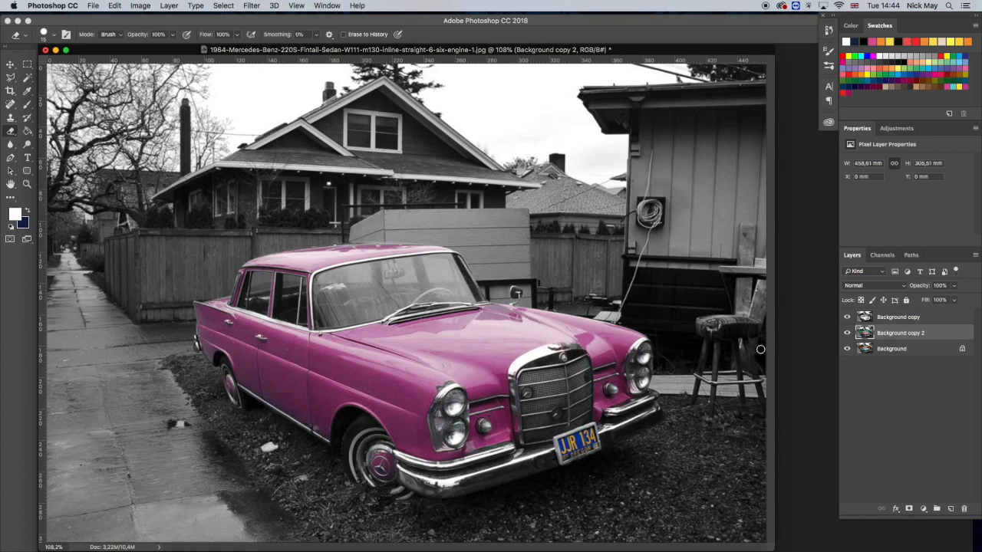
click(92, 5)
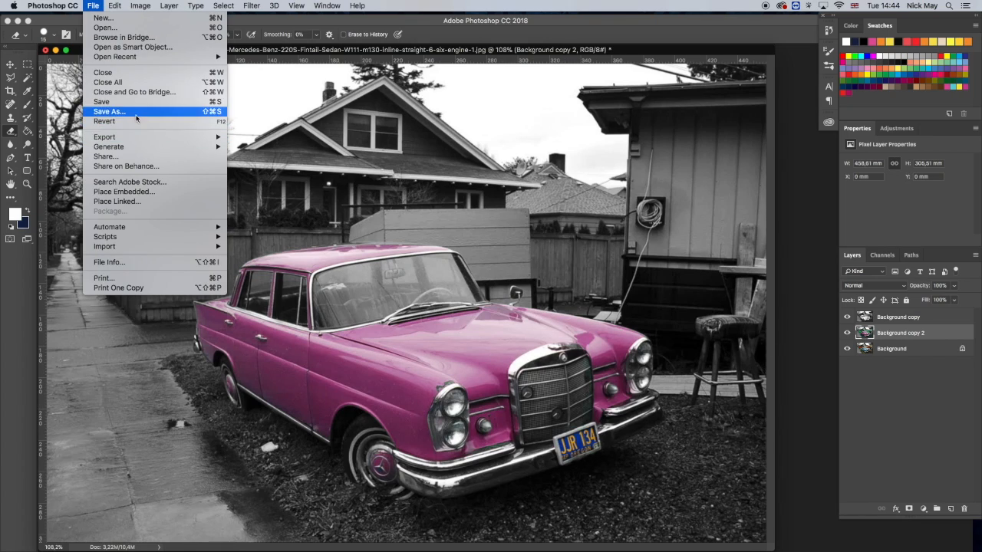
click(135, 113)
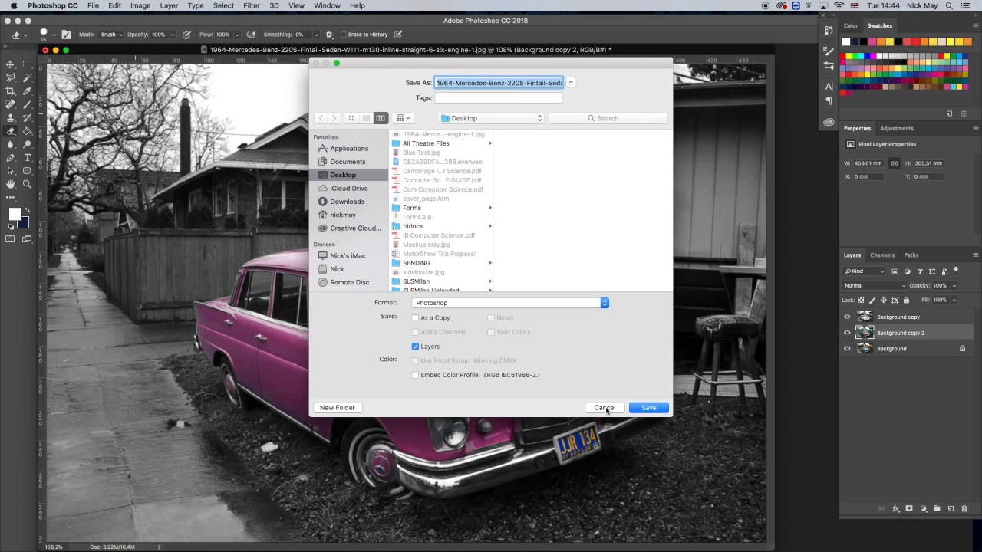
click(604, 407)
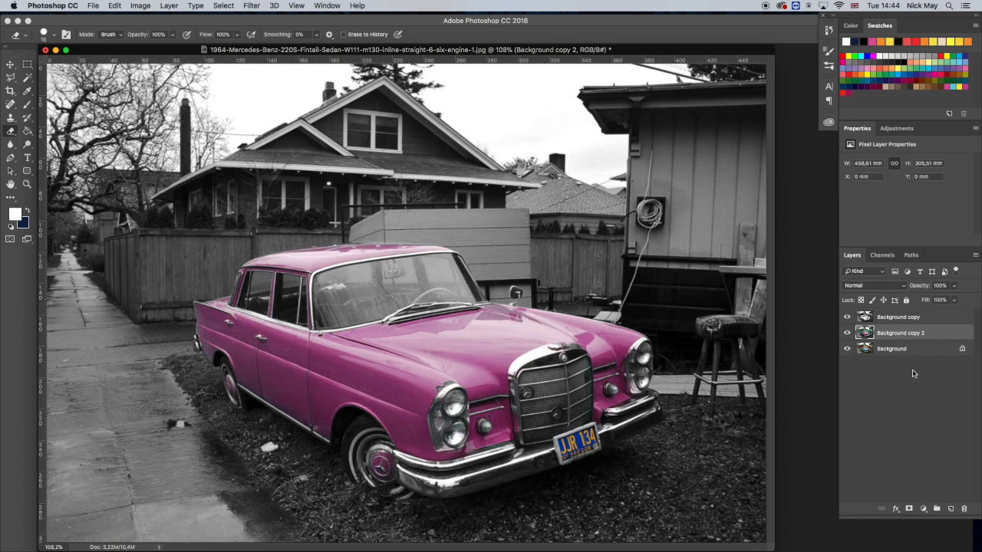
Flatten the image, merging all three layers into a single Background layer
click(975, 256)
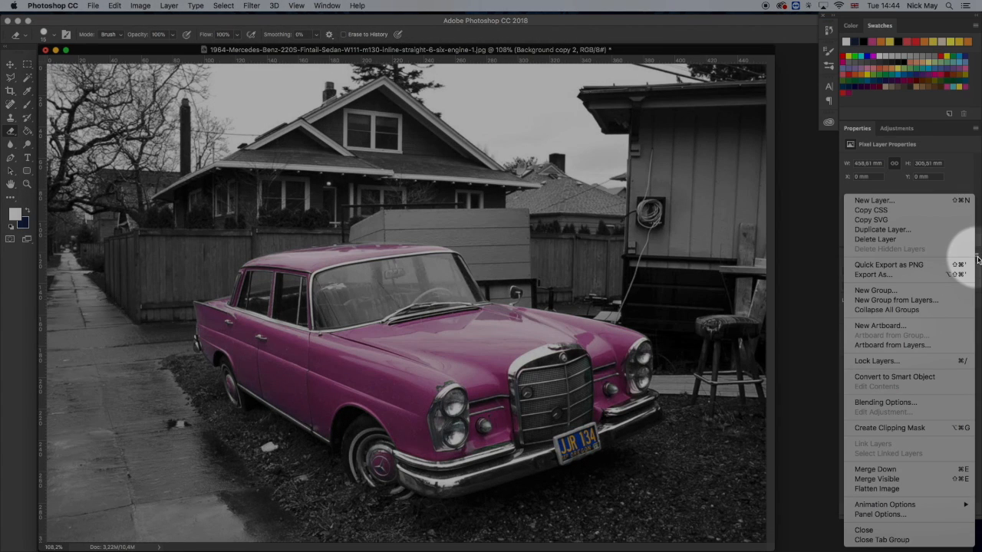
click(975, 257)
click(976, 257)
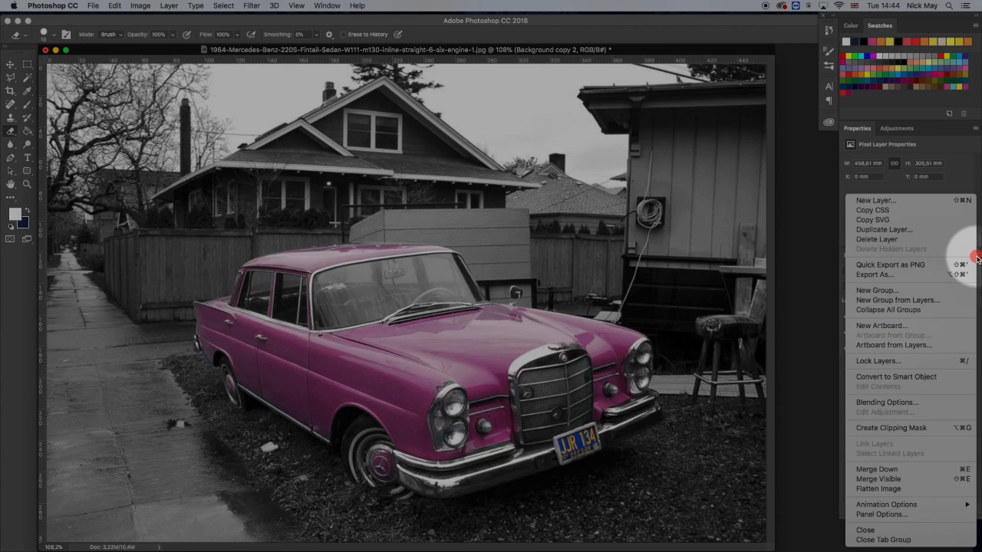
click(888, 489)
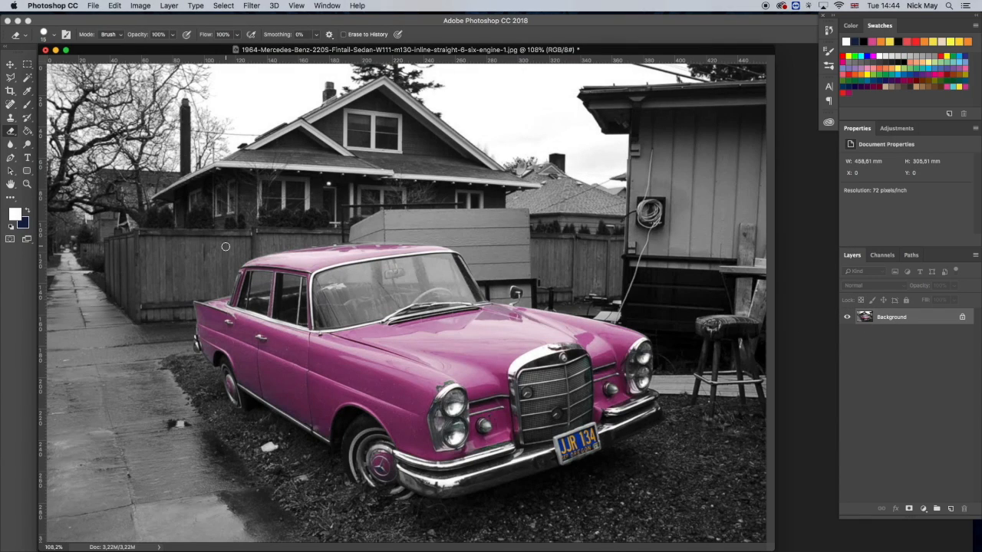
Save the flattened image to the Desktop as a JPEG named Pink Car, with quality 12 (Maximum) and Baseline ("Standard") format
click(93, 6)
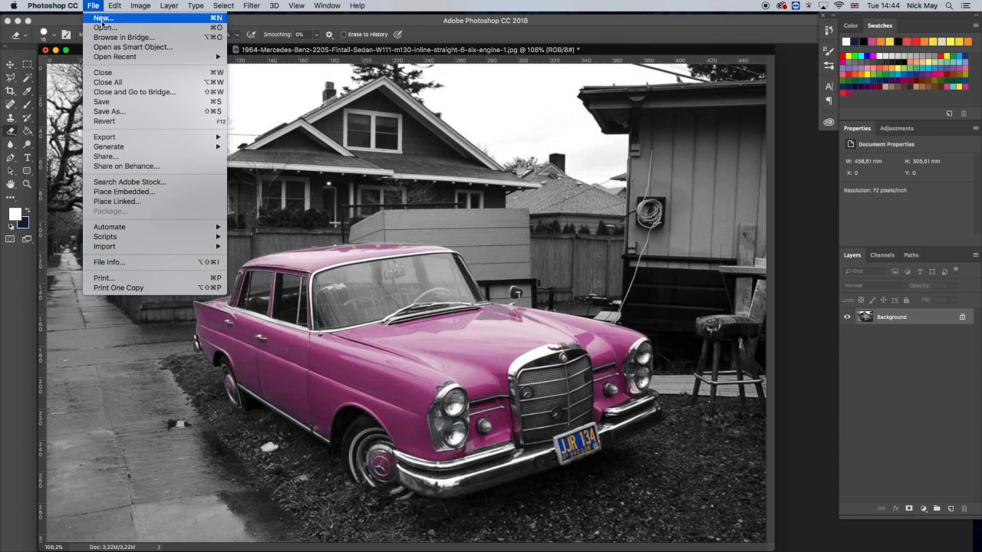
click(125, 115)
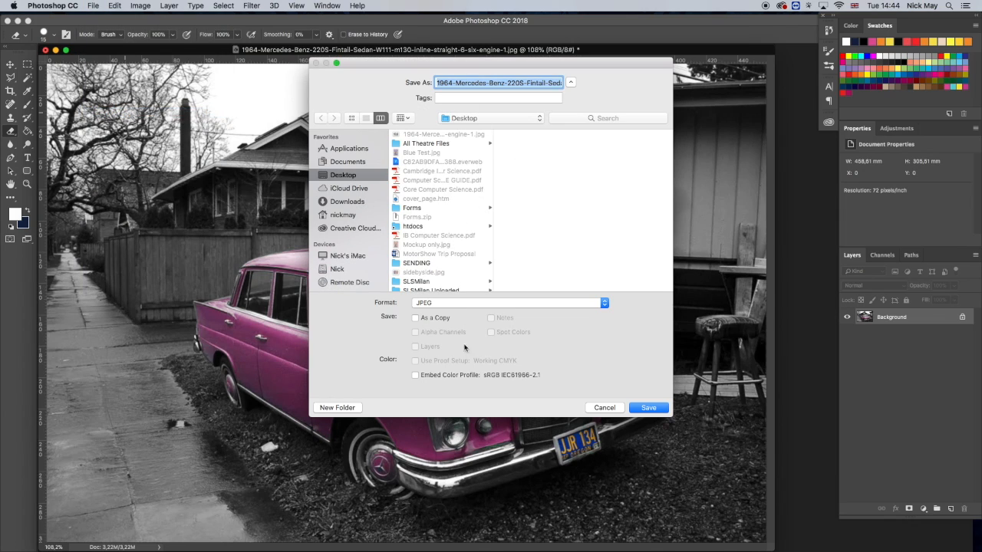
click(428, 306)
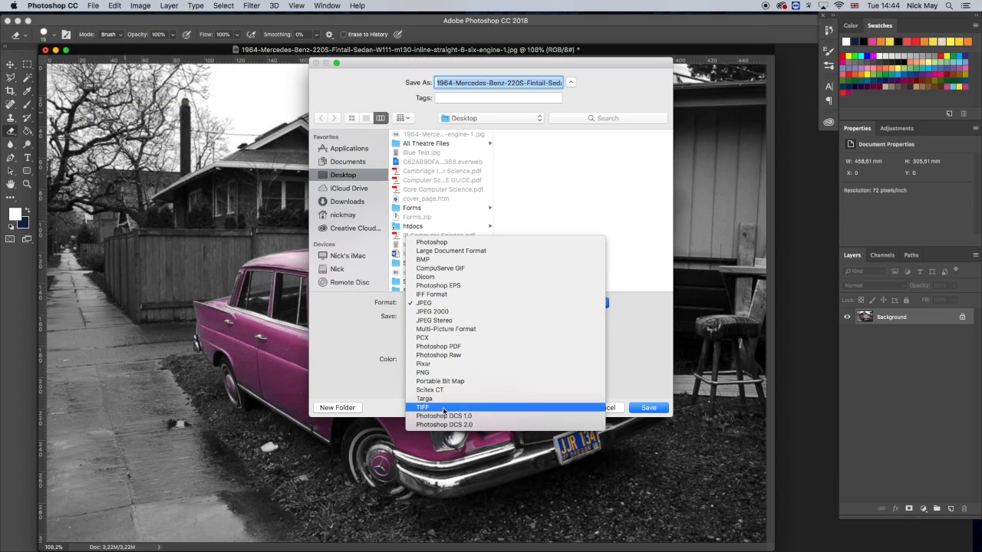
click(440, 305)
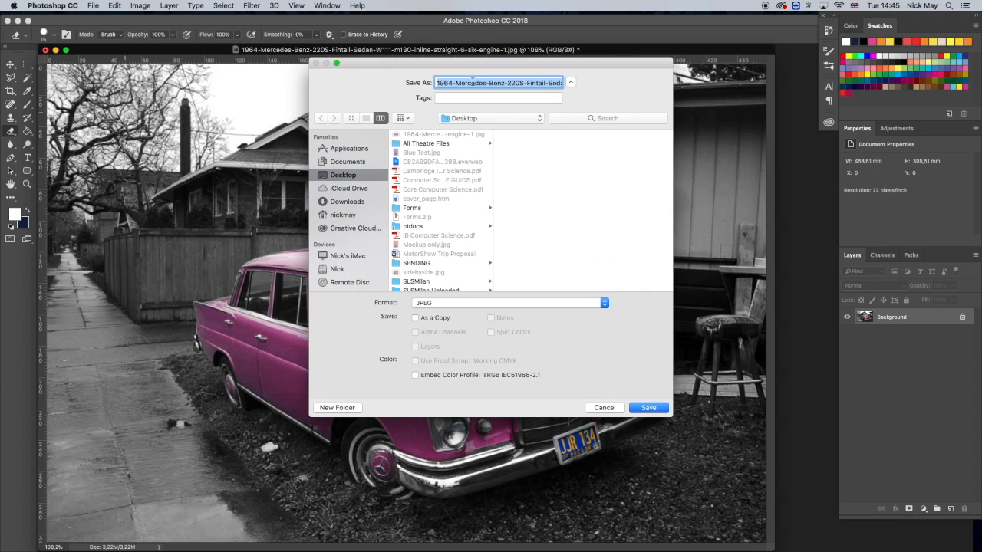
text(Pink Car)
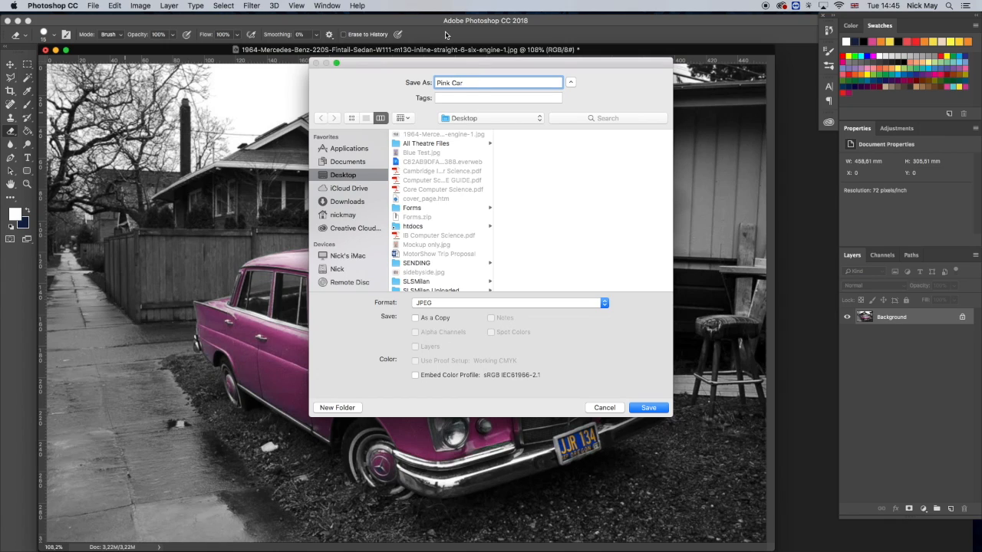
click(657, 411)
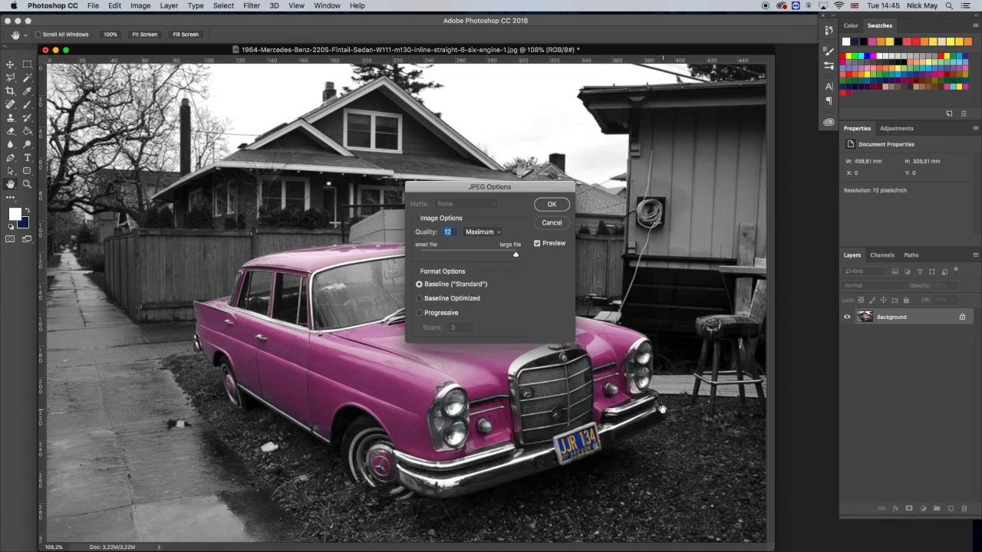
click(552, 205)
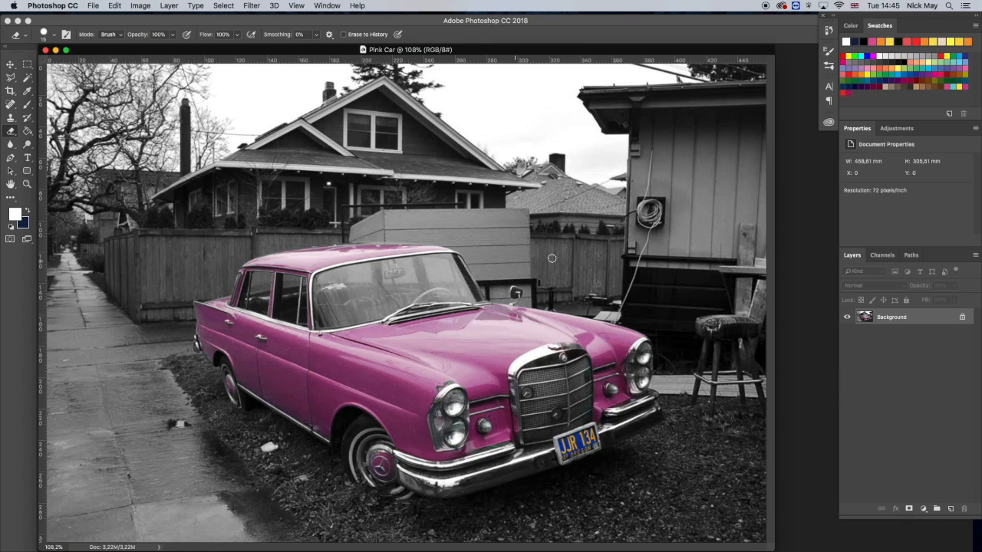